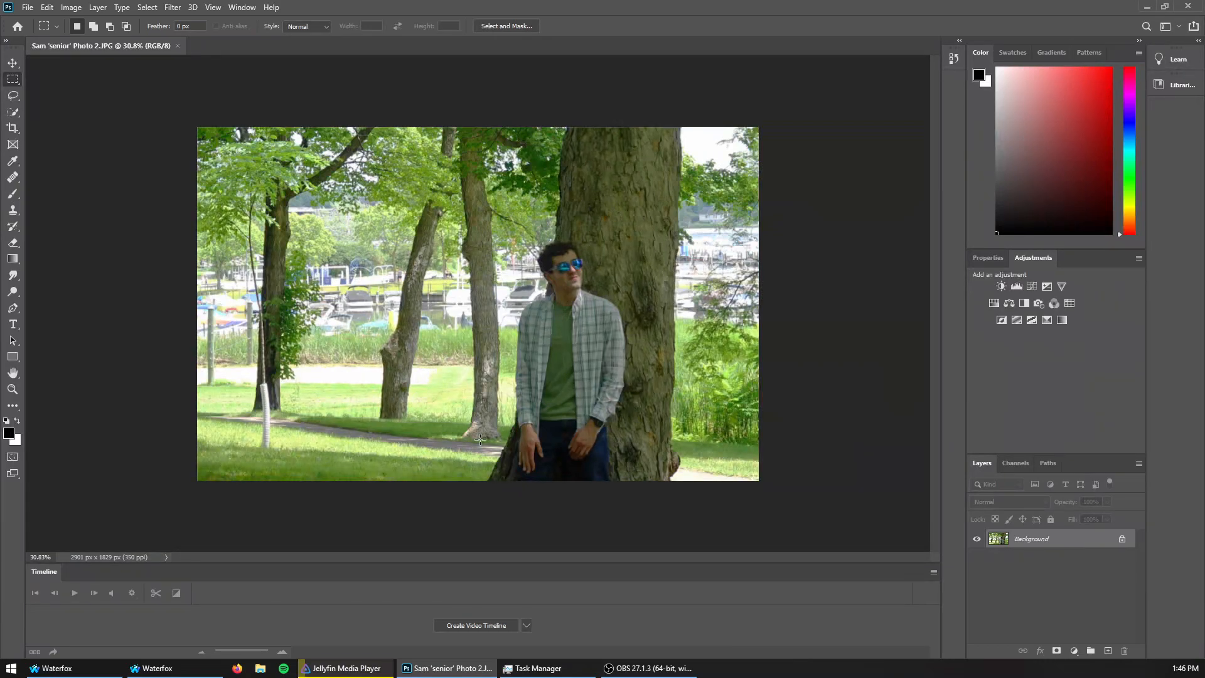
# Start a Quick Selection on the man's face and hair in the park photo
pyautogui.scroll(5, 729, 396)
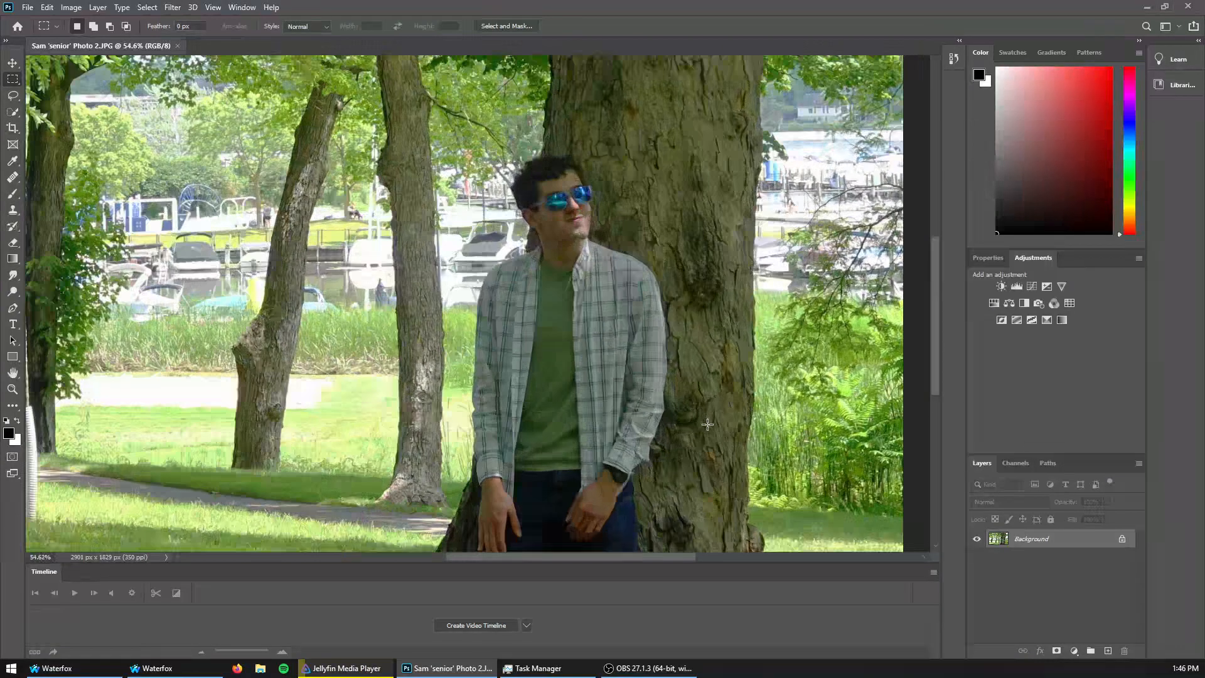
pyautogui.scroll(-2, 615, 464)
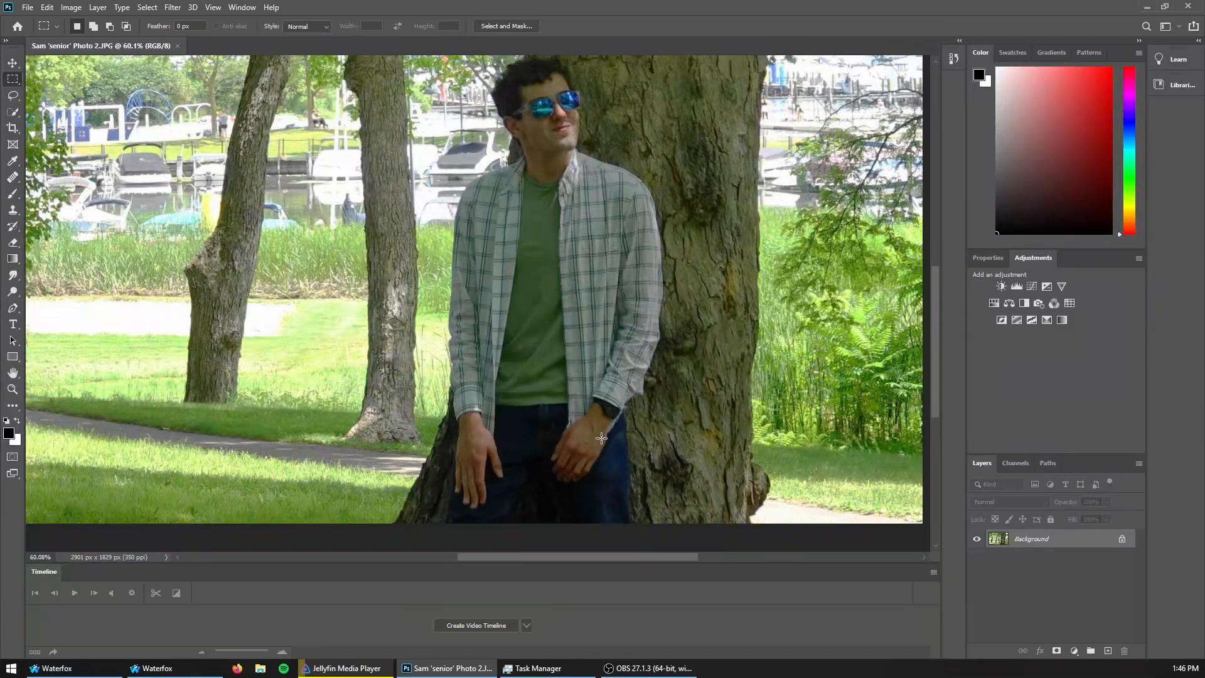
pyautogui.click(9, 115)
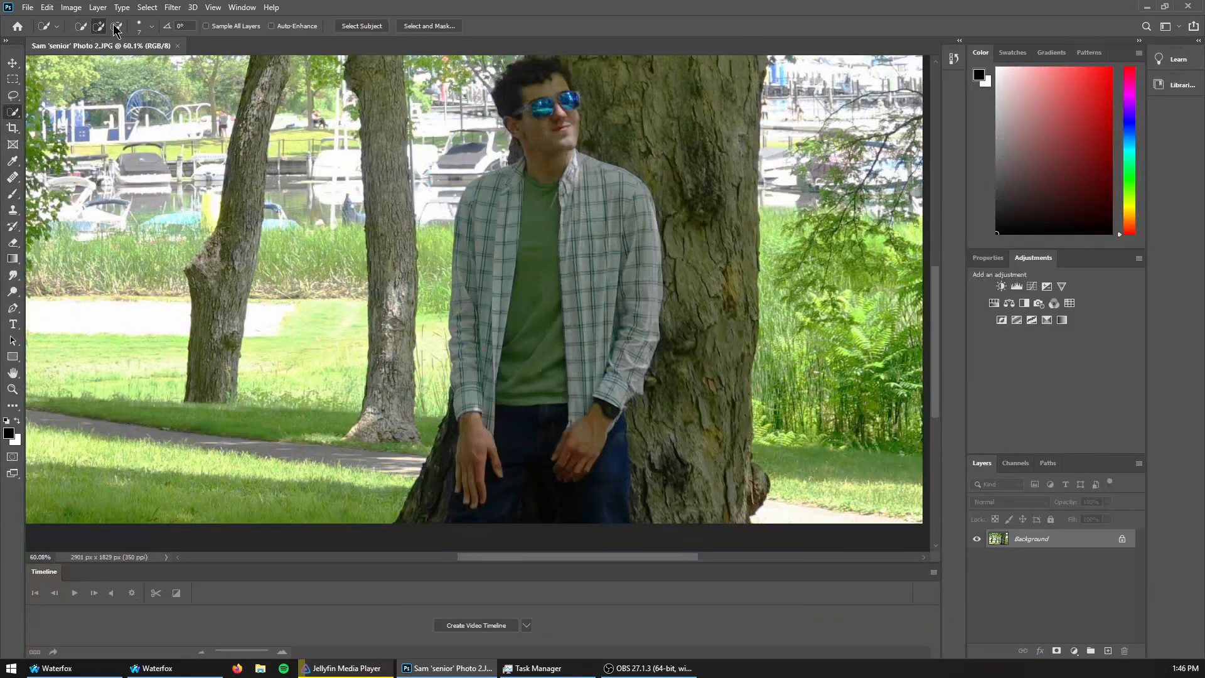
pyautogui.click(77, 30)
pyautogui.click(100, 27)
pyautogui.moveTo(535, 136)
pyautogui.mouseDown()
pyautogui.moveTo(522, 92)
pyautogui.moveTo(546, 88)
pyautogui.mouseUp()
# Extend the selection over the sunglasses' outer edge and onto the shirt collar and shoulder nearest the large tree
pyautogui.scroll(5, 575, 100)
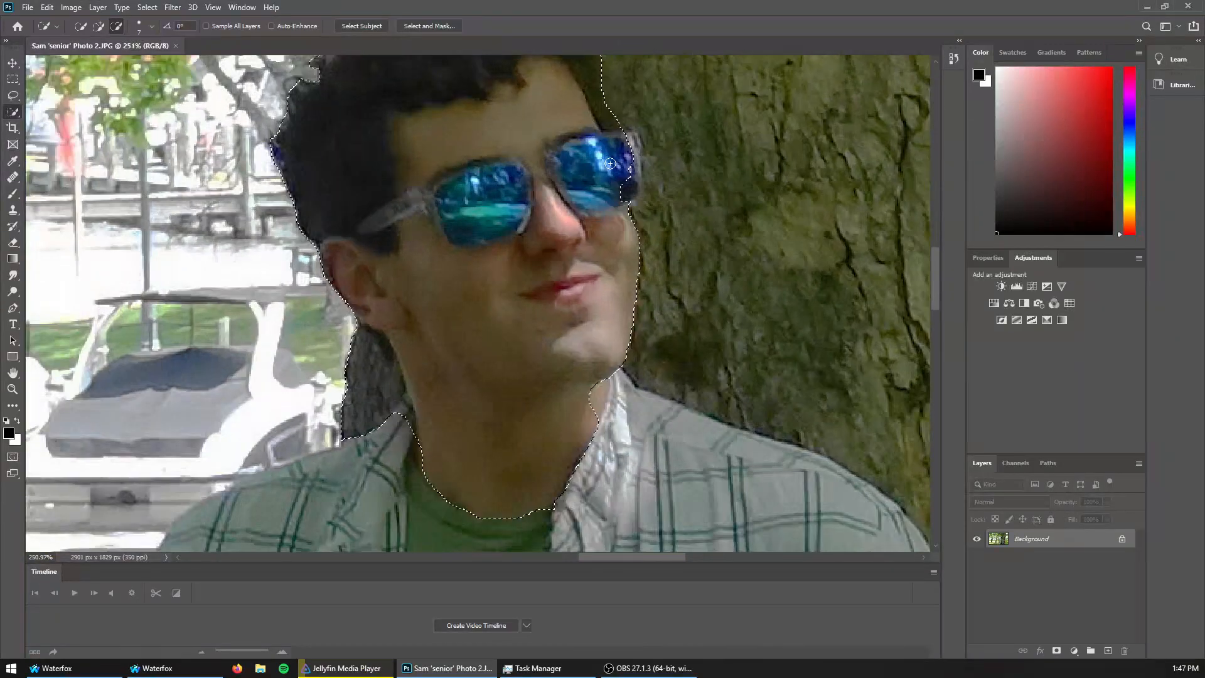
pyautogui.moveTo(631, 188); pyautogui.dragTo(625, 158)
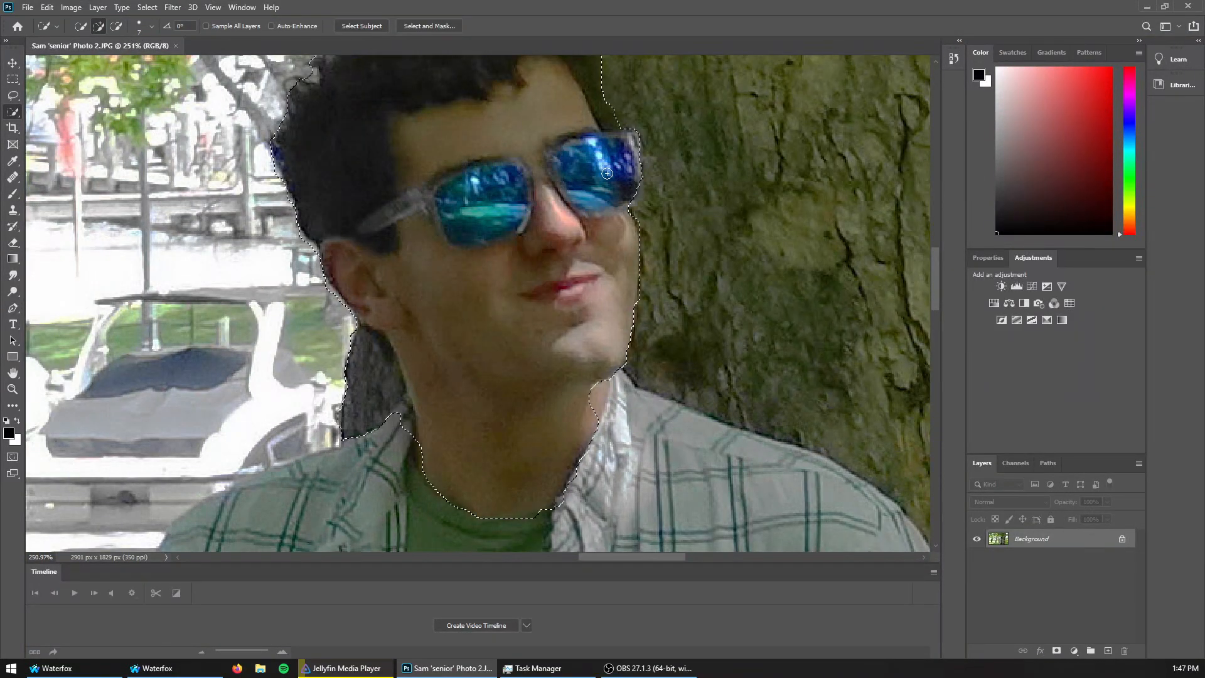
pyautogui.moveTo(570, 358)
pyautogui.mouseDown()
pyautogui.moveTo(592, 400)
pyautogui.moveTo(654, 445)
pyautogui.moveTo(664, 362)
pyautogui.moveTo(657, 387)
pyautogui.mouseUp()
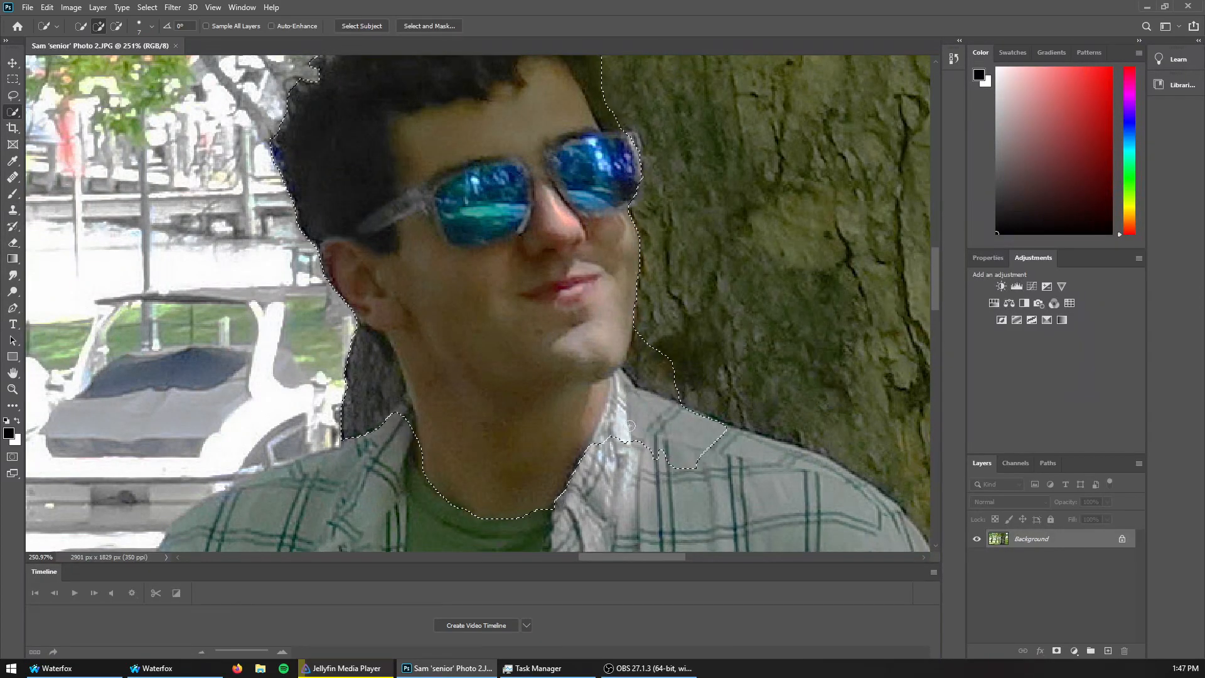
# Subtract the bark behind the neck from the selection and extend it over the shoulder on the boat side
pyautogui.scroll(2, 336, 404)
pyautogui.scroll(3, 336, 403)
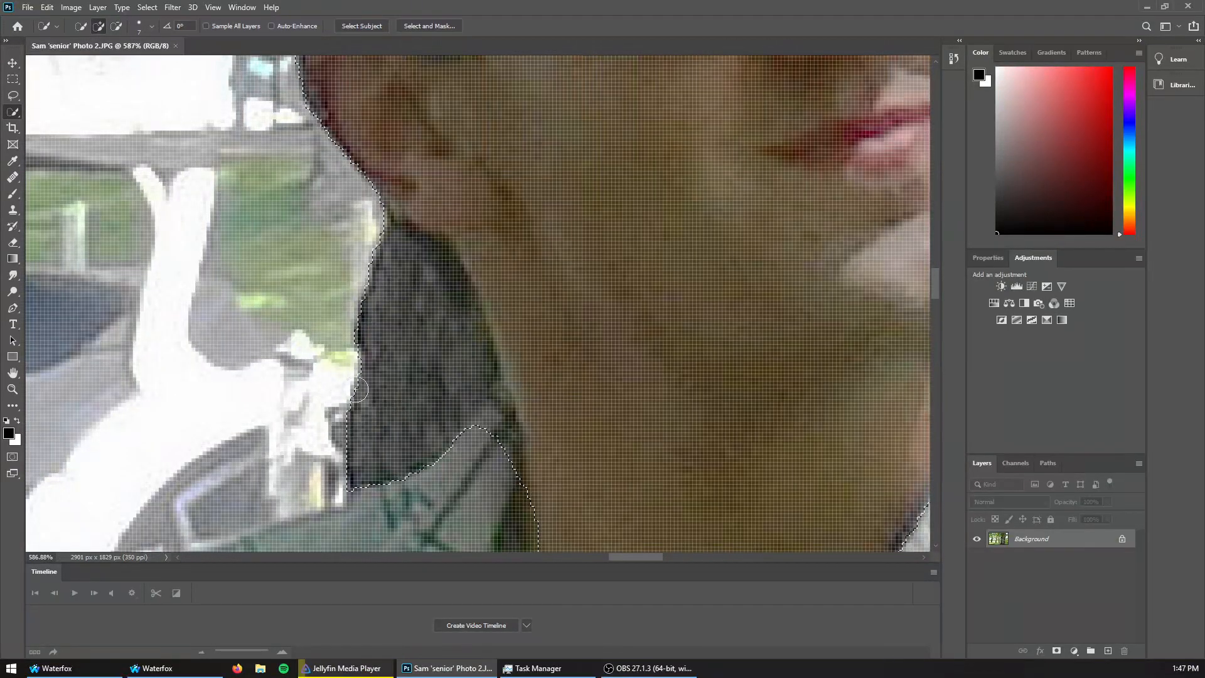
pyautogui.scroll(-7, 406, 379)
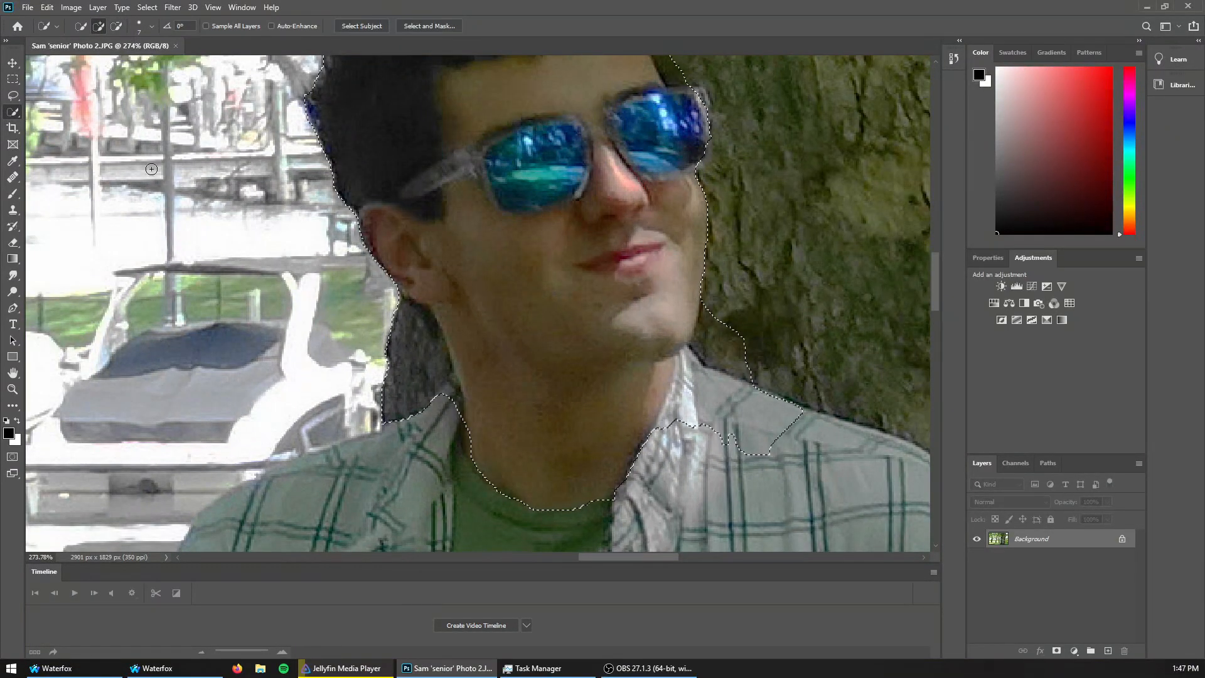
pyautogui.click(117, 27)
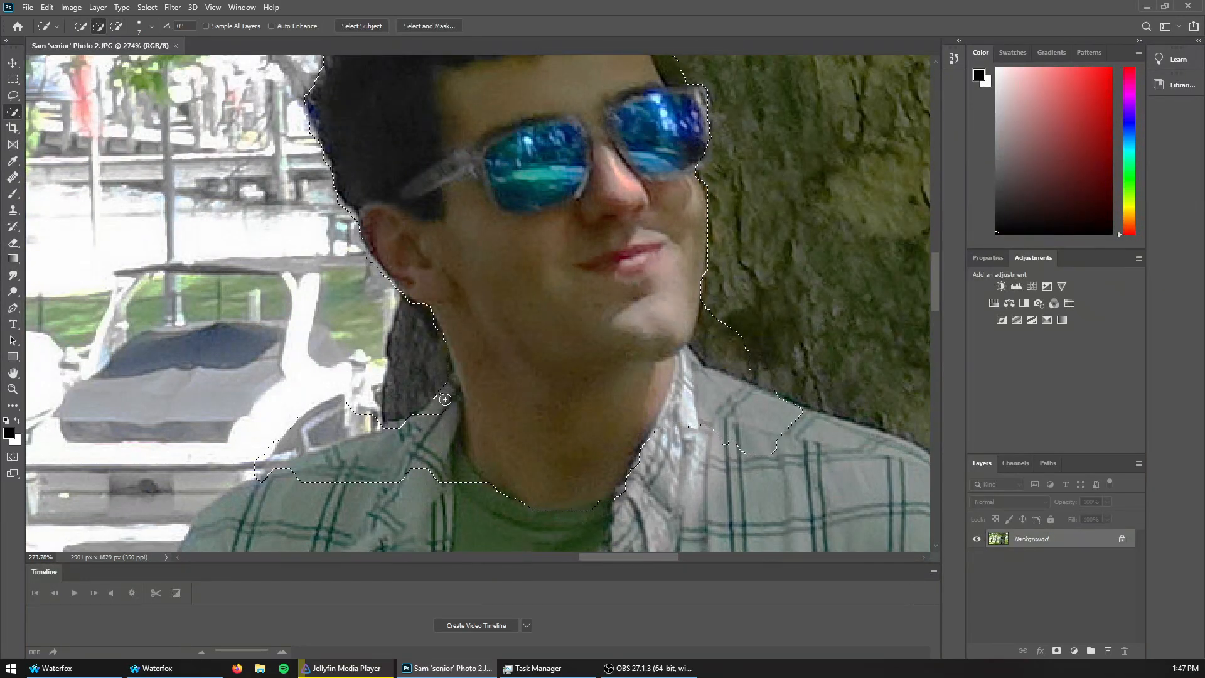
pyautogui.scroll(-4, 511, 311)
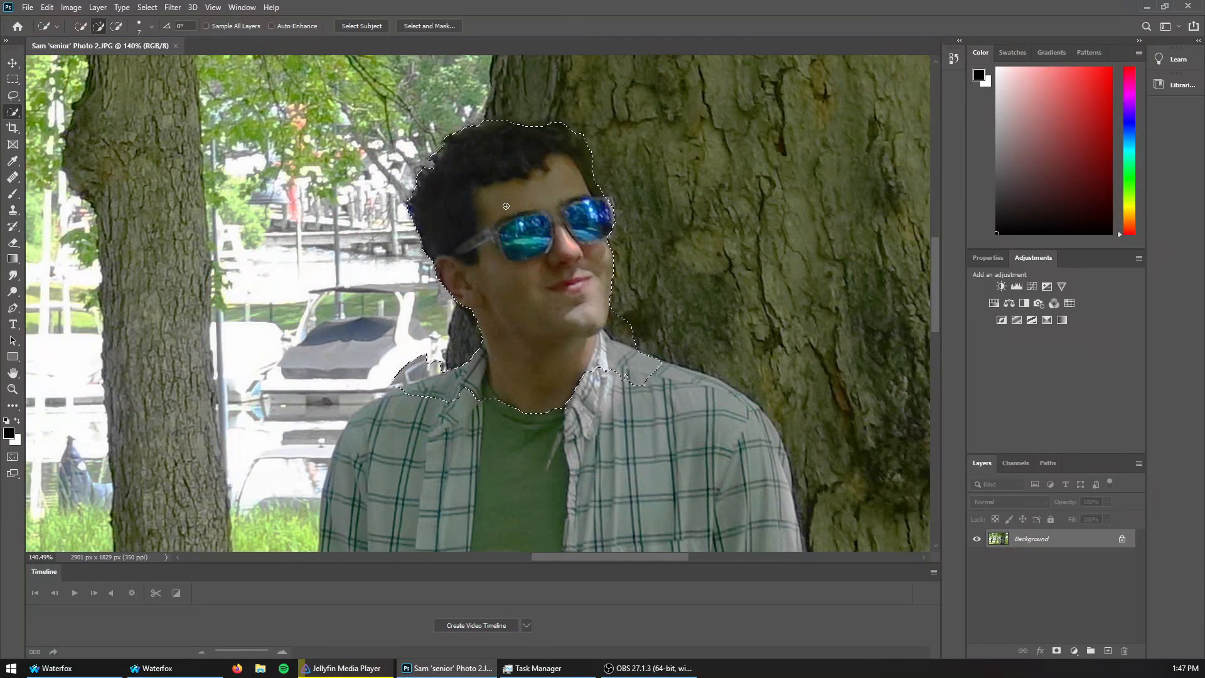
# Add the plaid shirt, green T-shirt, hands and jeans to the selection
pyautogui.scroll(-7, 504, 203)
pyautogui.moveTo(583, 326)
pyautogui.mouseDown()
pyautogui.moveTo(630, 399)
pyautogui.moveTo(628, 462)
pyautogui.mouseUp()
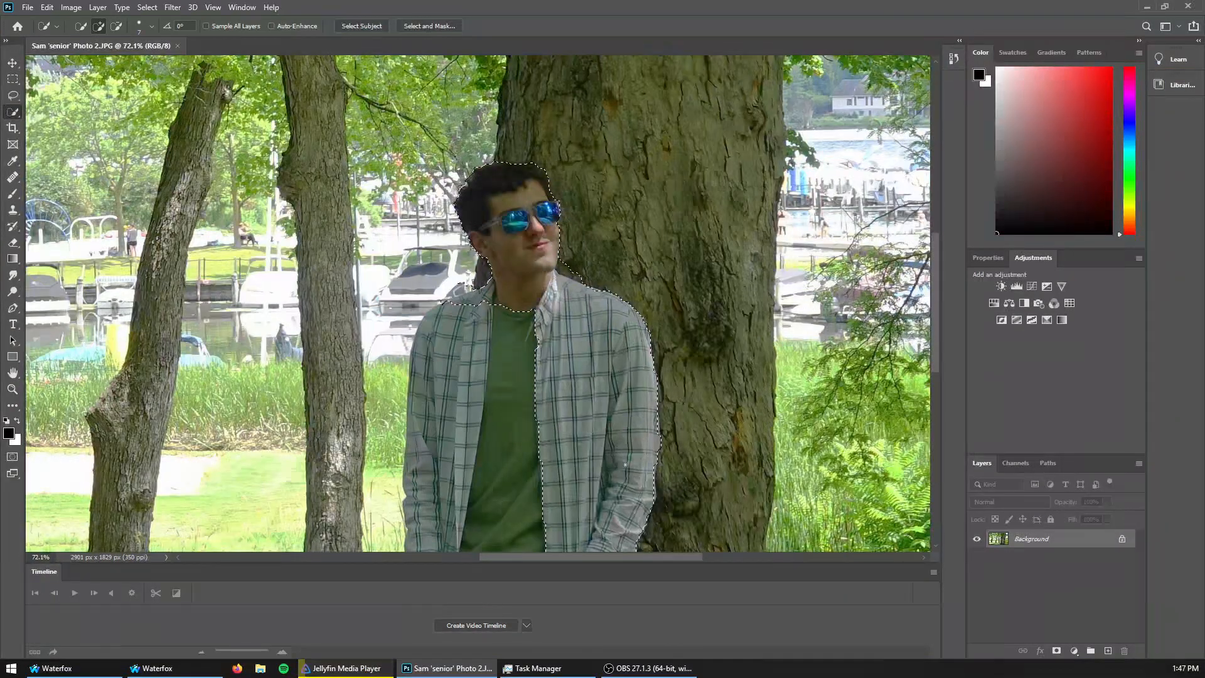
pyautogui.scroll(-5, 571, 445)
pyautogui.click(571, 445)
pyautogui.scroll(5, 567, 443)
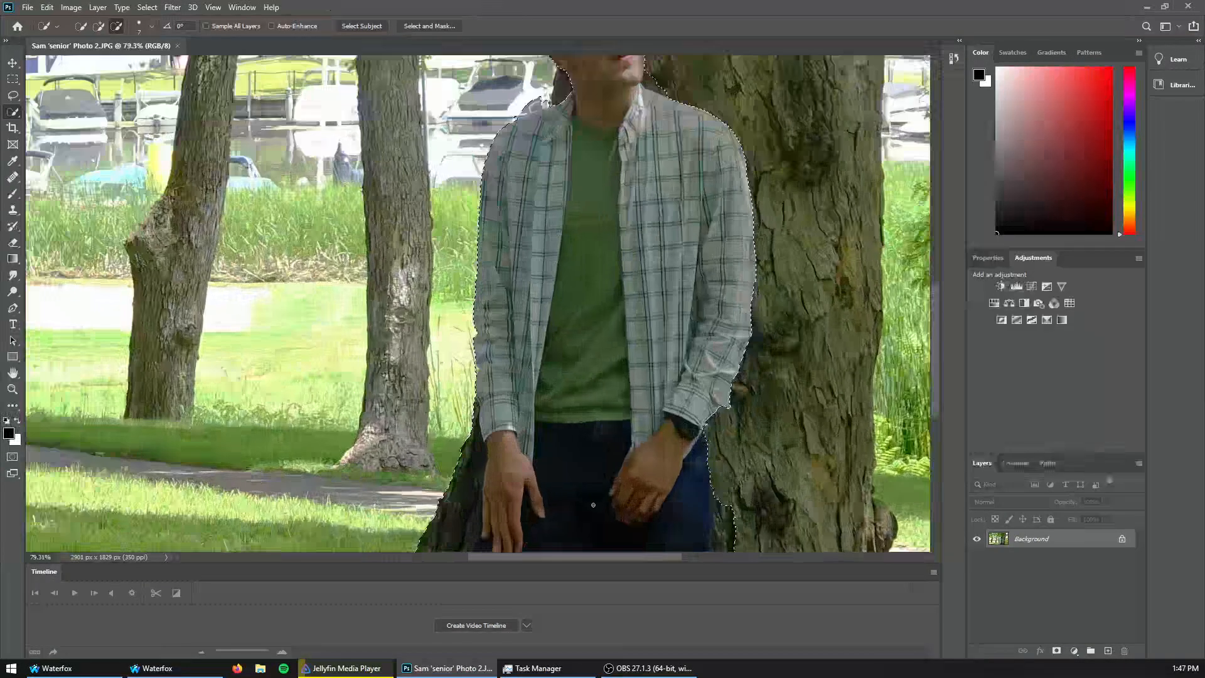
pyautogui.scroll(-3, 593, 505)
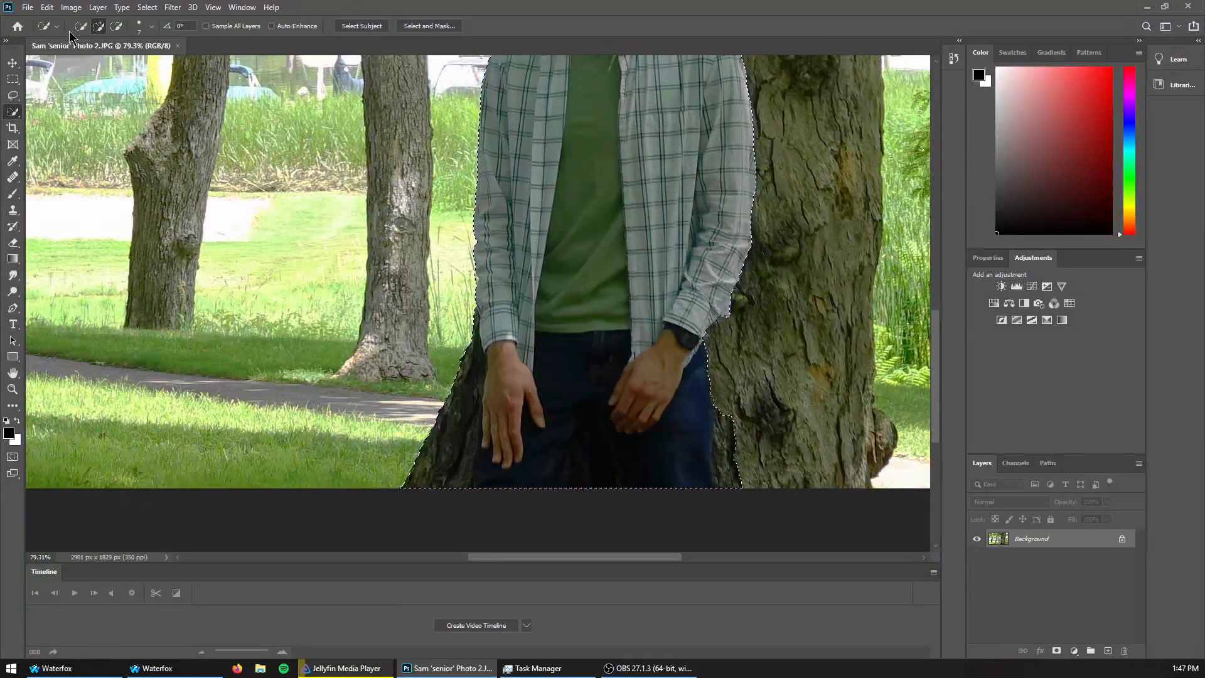
# Subtract the tree bark beside the jeans from the selection and refine its edge at the hip below the watch
pyautogui.scroll(5, 759, 476)
pyautogui.moveTo(759, 475)
pyautogui.mouseDown()
pyautogui.moveTo(667, 344)
pyautogui.moveTo(637, 269)
pyautogui.moveTo(692, 528)
pyautogui.moveTo(668, 292)
pyautogui.mouseUp()
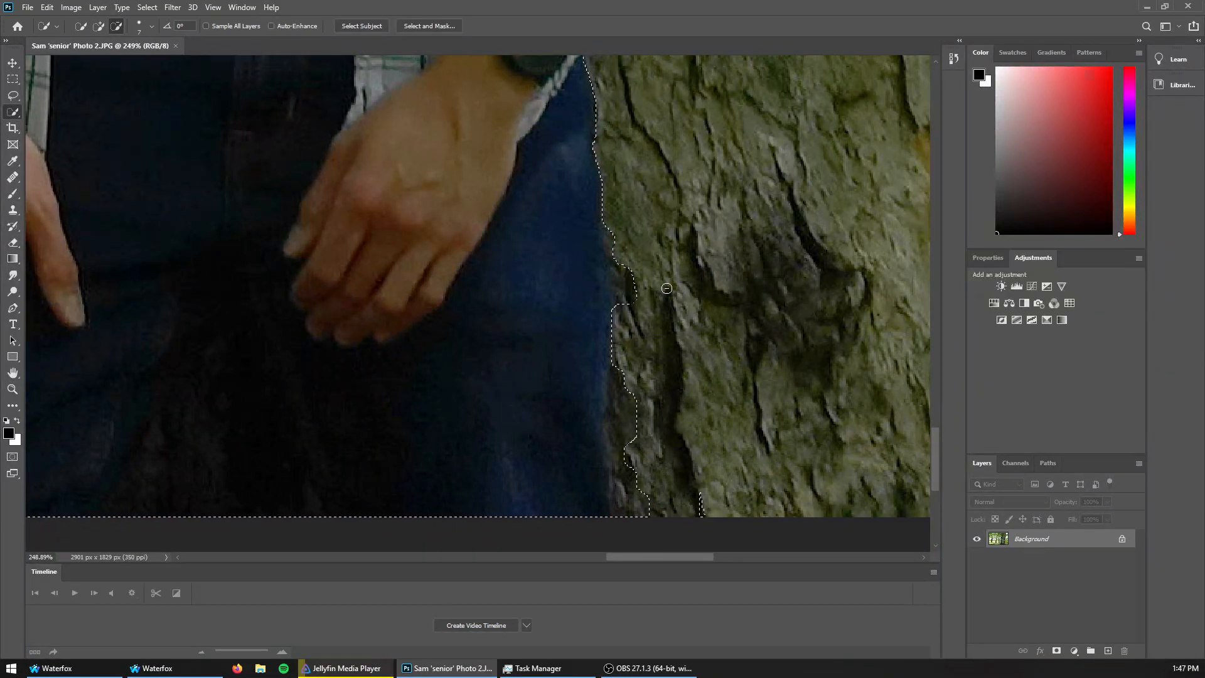
pyautogui.moveTo(653, 515)
pyautogui.mouseDown()
pyautogui.moveTo(627, 499)
pyautogui.moveTo(624, 461)
pyautogui.mouseUp()
pyautogui.moveTo(618, 226); pyautogui.dragTo(620, 272)
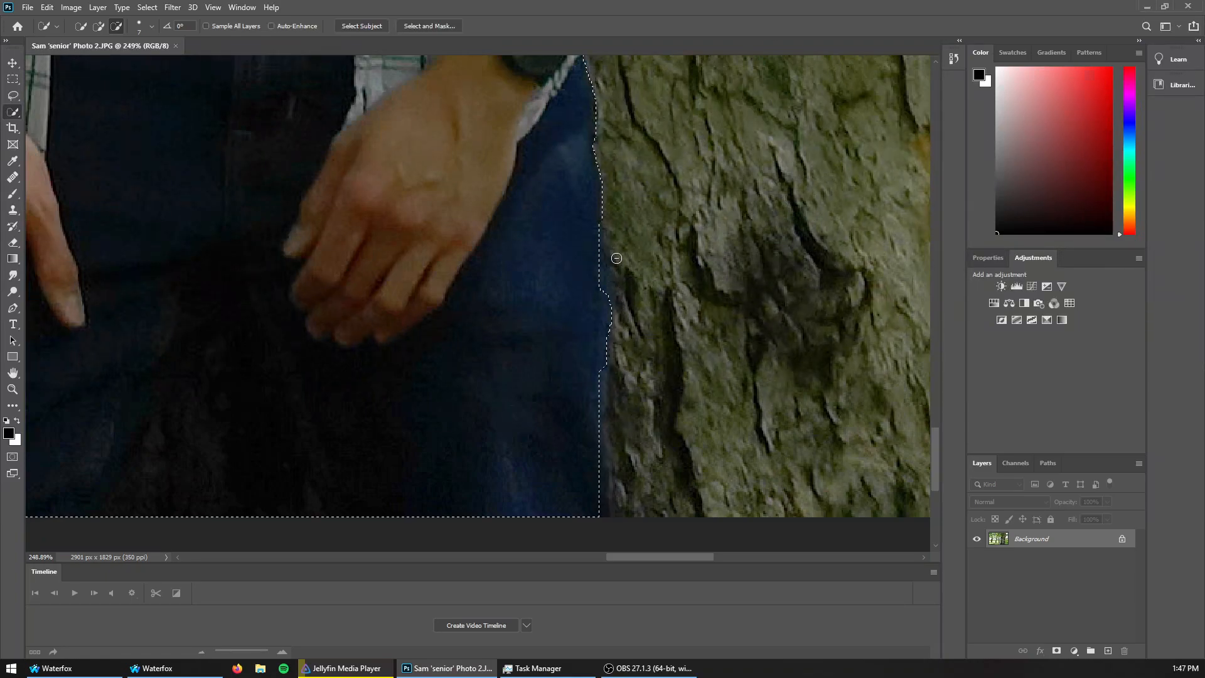
pyautogui.scroll(3, 586, 344)
pyautogui.scroll(3, 581, 366)
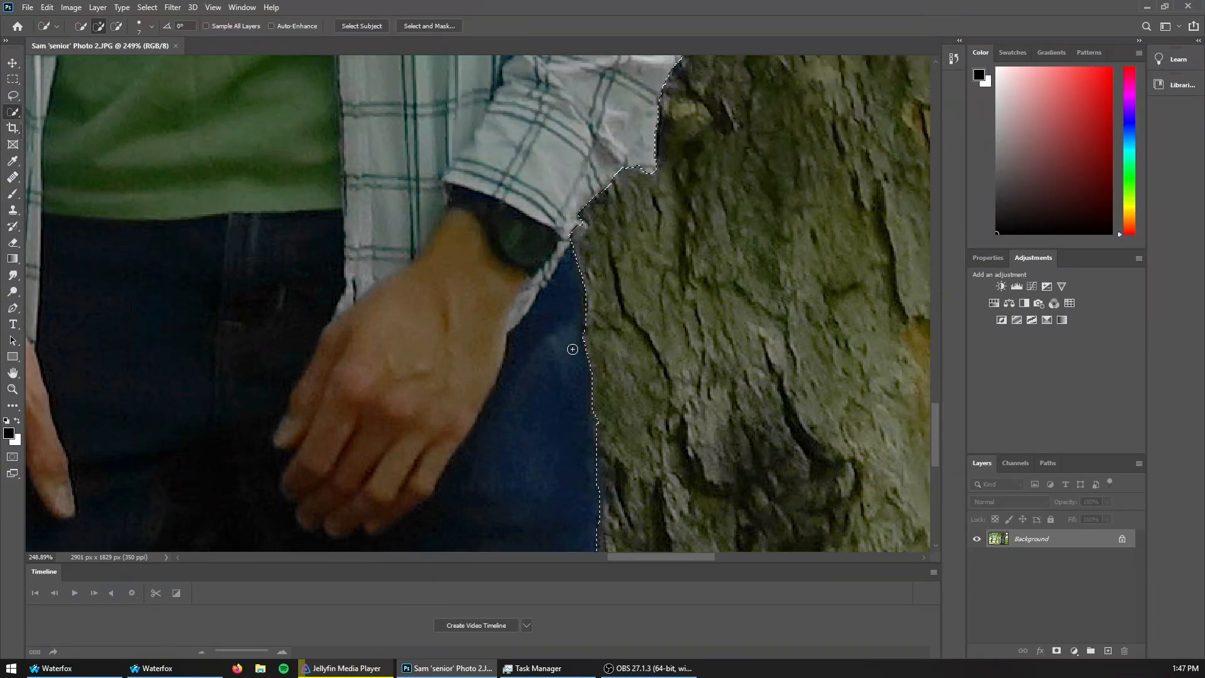
pyautogui.moveTo(573, 241); pyautogui.dragTo(573, 260)
# Subtract the bark between the chin and the tree-side shoulder from the selection
pyautogui.scroll(9, 587, 322)
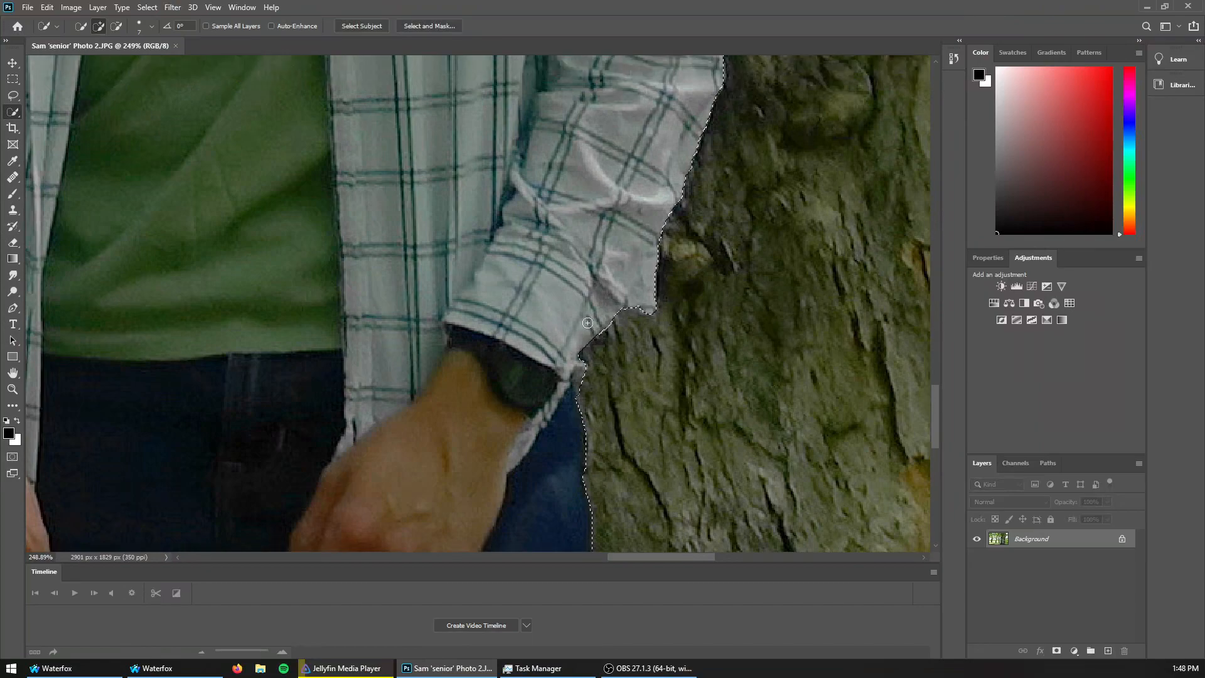
pyautogui.scroll(10, 587, 322)
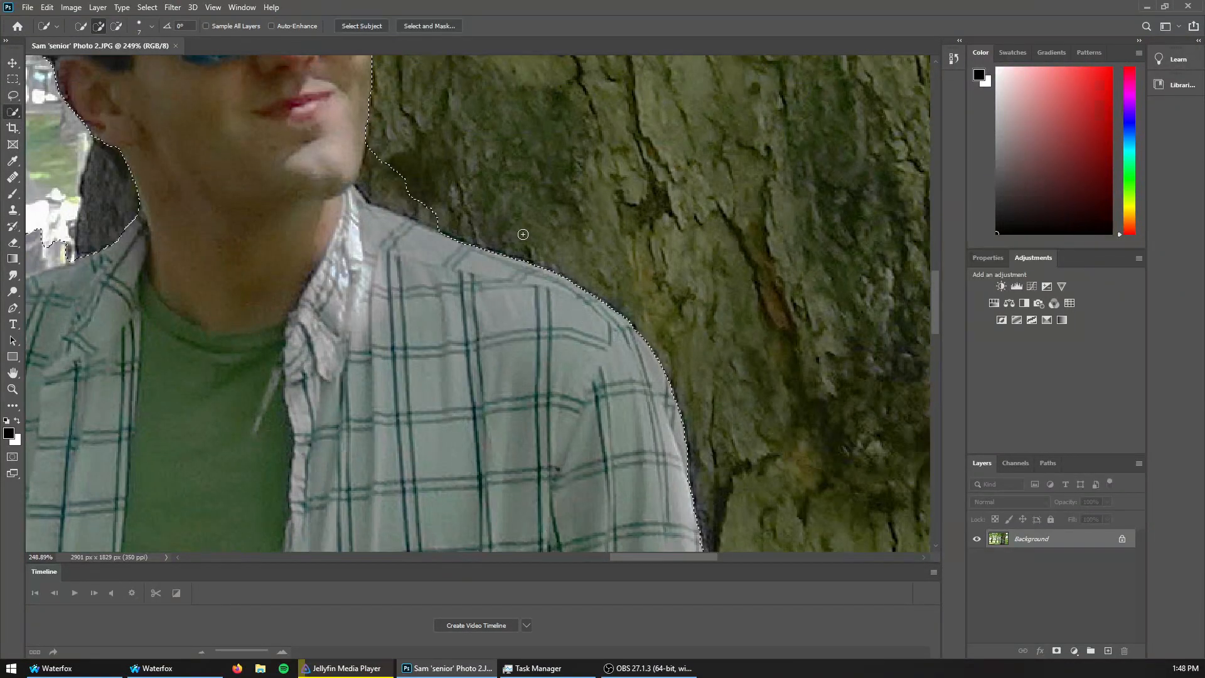
pyautogui.moveTo(523, 234)
pyautogui.keyDown('alt'); pyautogui.mouseDown()
pyautogui.moveTo(389, 200)
pyautogui.moveTo(373, 185)
pyautogui.moveTo(396, 173)
pyautogui.mouseUp(); pyautogui.keyUp('alt')
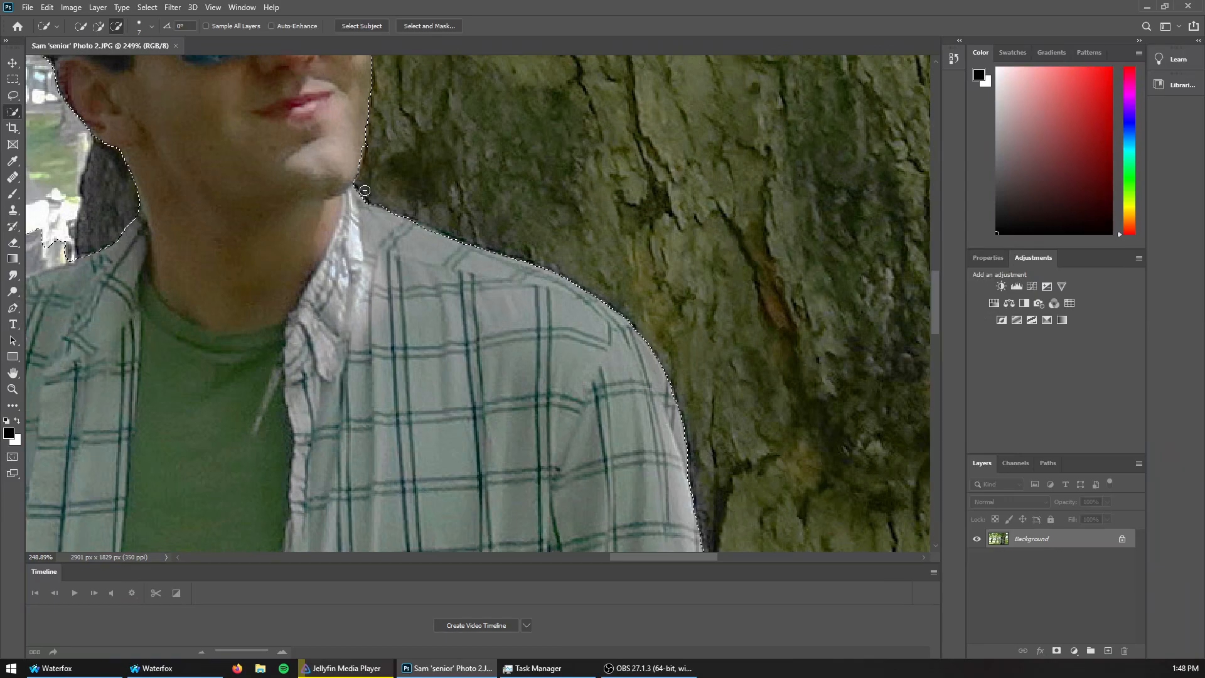
# Trim the bark beside the forehead and hair from the selection
pyautogui.scroll(5, 616, 384)
pyautogui.scroll(4, 290, 182)
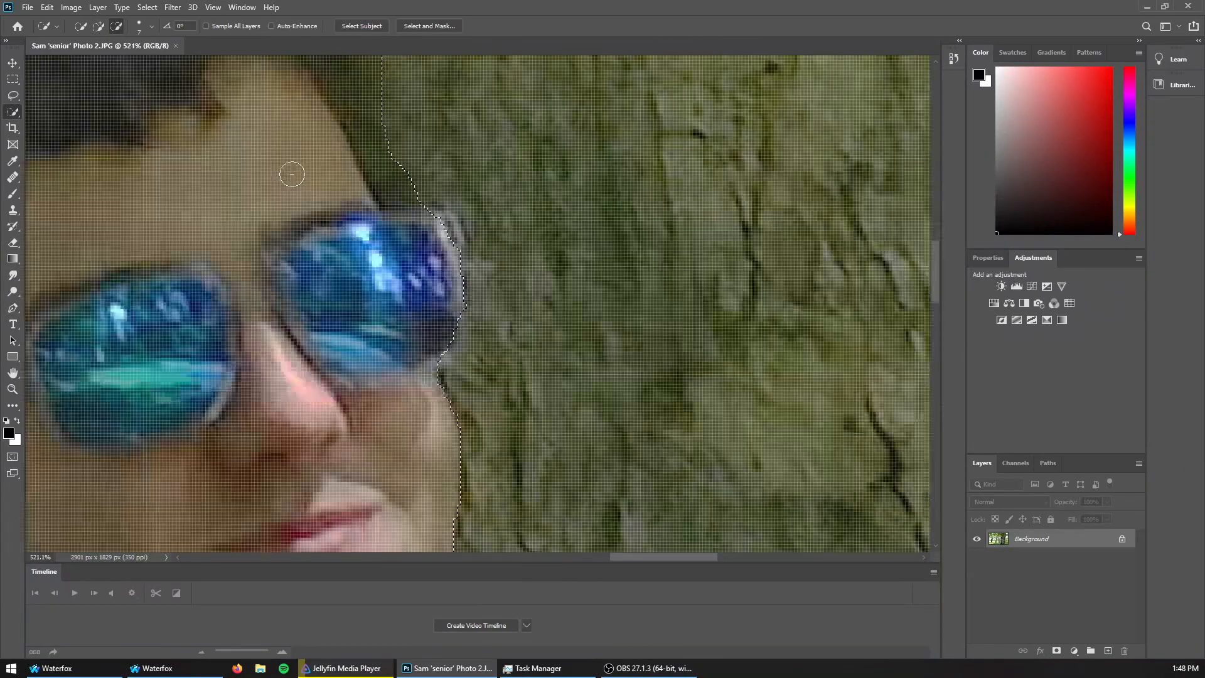
pyautogui.scroll(-4, 506, 317)
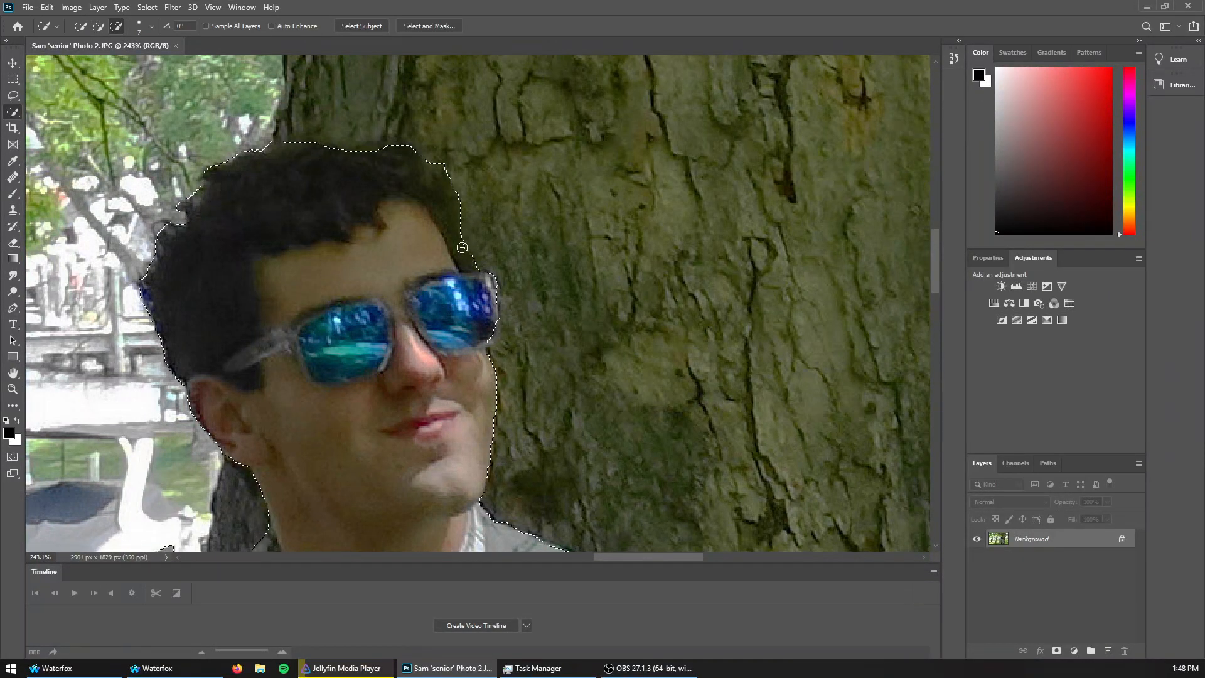
pyautogui.keyDown('alt'); pyautogui.click(424, 153); pyautogui.keyUp('alt')
pyautogui.press('alt')
# Subtract the boat and background above the boat-side shoulder so the selection follows the shirt's edge
pyautogui.scroll(-5, 188, 345)
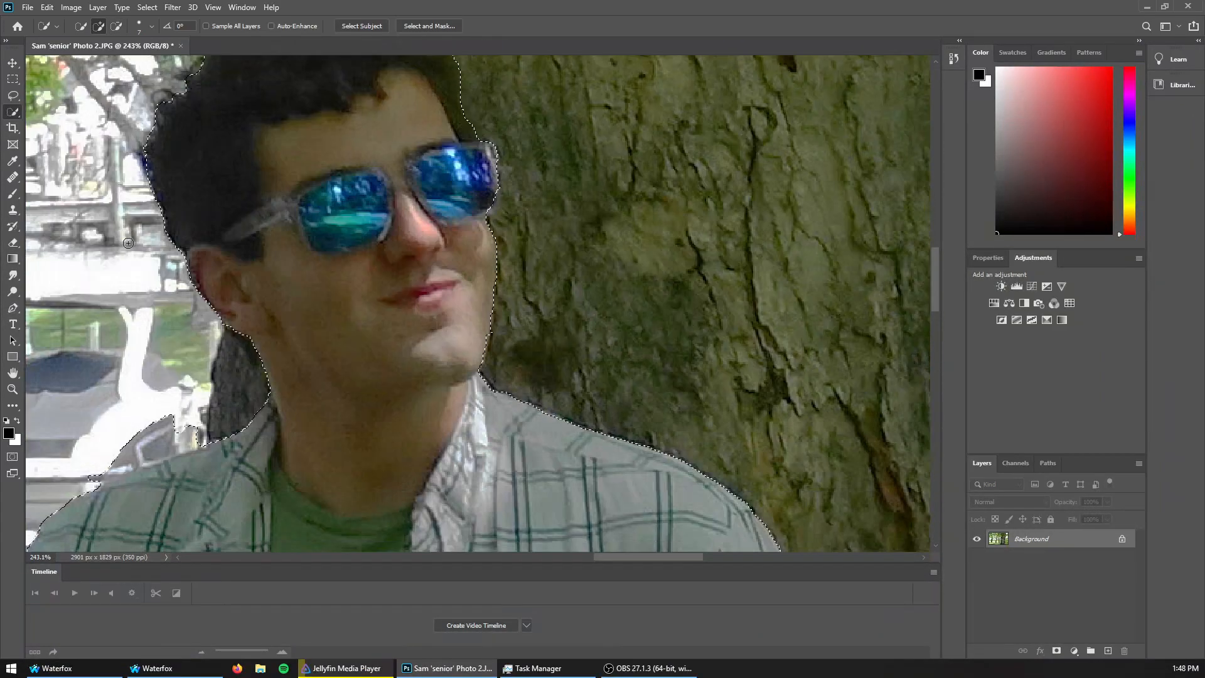
pyautogui.press('alt')
pyautogui.moveTo(219, 353)
pyautogui.mouseDown()
pyautogui.moveTo(203, 415)
pyautogui.moveTo(135, 411)
pyautogui.moveTo(85, 433)
pyautogui.moveTo(173, 423)
pyautogui.moveTo(66, 453)
pyautogui.mouseUp()
pyautogui.moveTo(139, 434); pyautogui.dragTo(196, 427)
pyautogui.scroll(5, 150, 441)
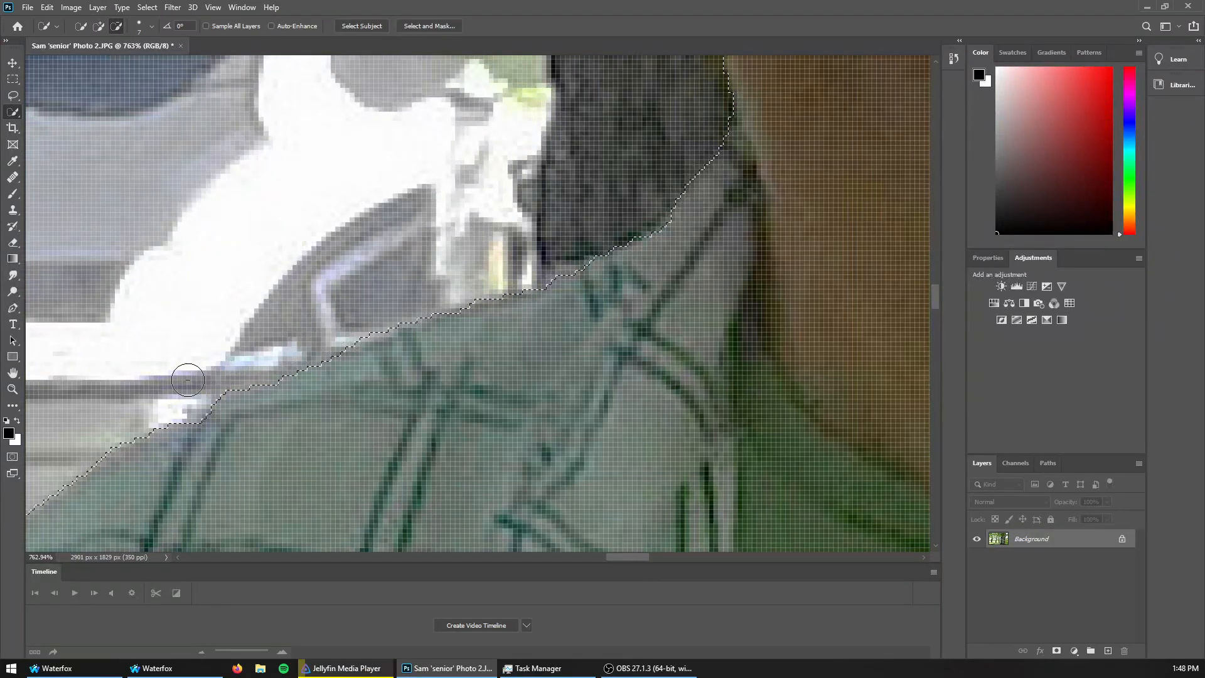
pyautogui.scroll(-1, 180, 310)
pyautogui.scroll(-5, 180, 310)
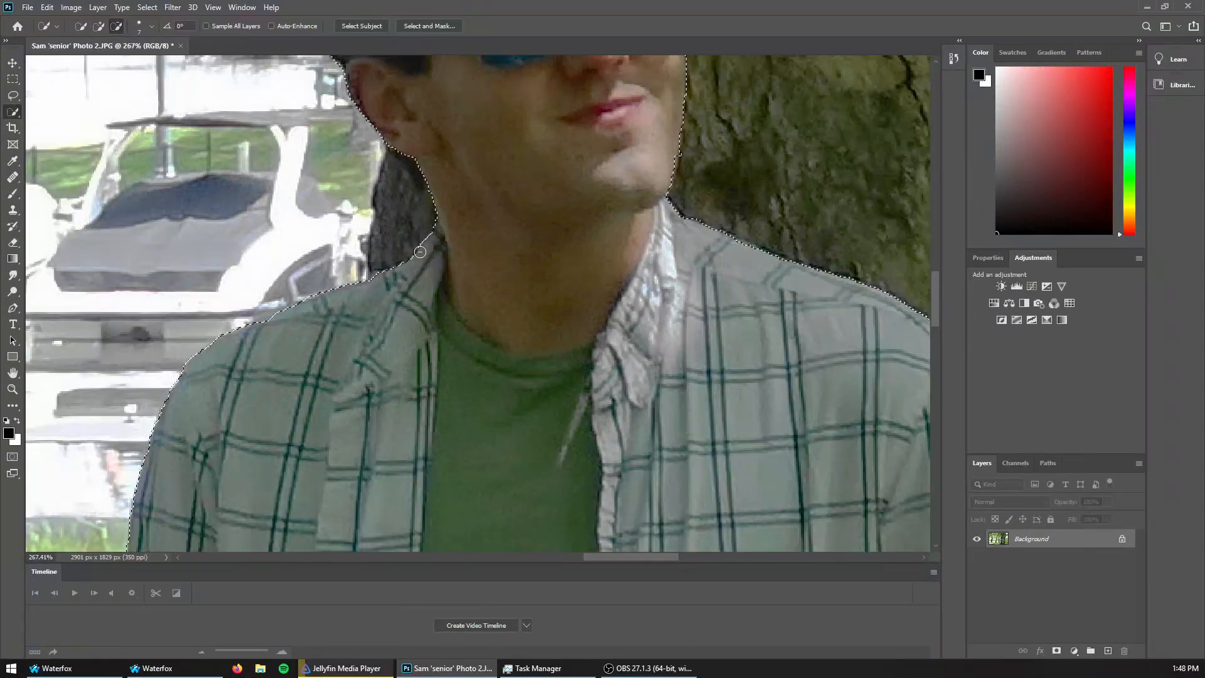
pyautogui.scroll(-6, 94, 400)
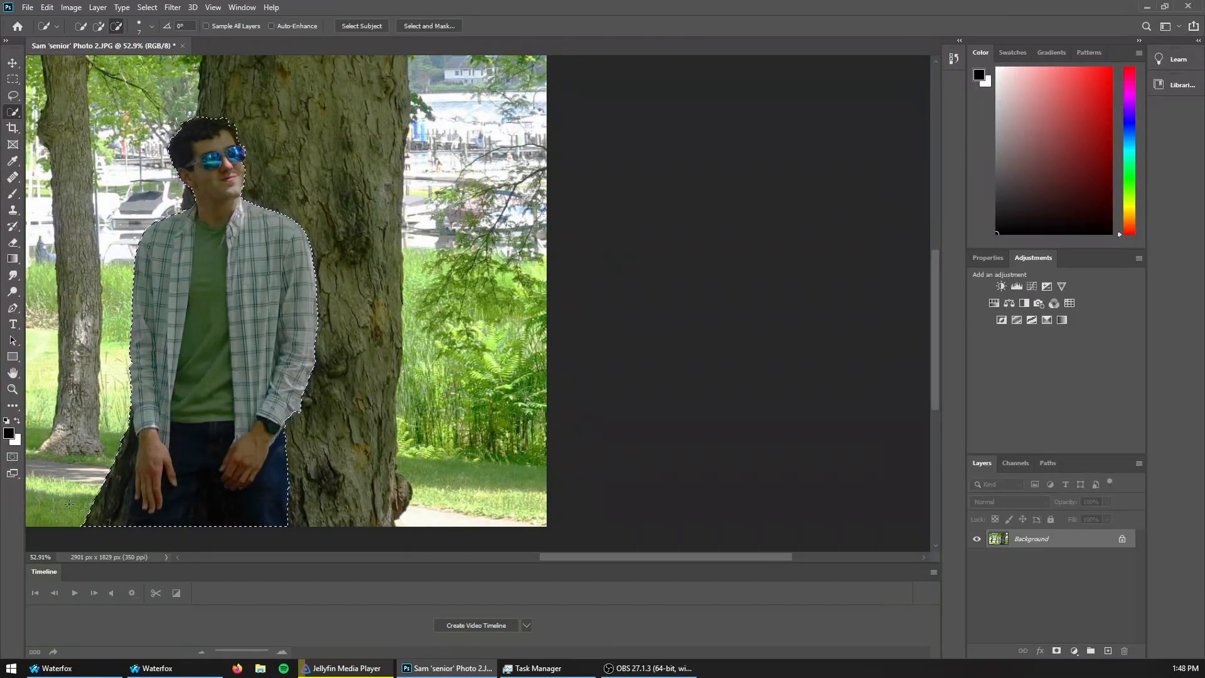
# Subtract the tree trunk beside the hanging hand from the selection and add back the outer edge of the jeans
pyautogui.moveTo(86, 519); pyautogui.dragTo(116, 455)
pyautogui.scroll(5, 120, 482)
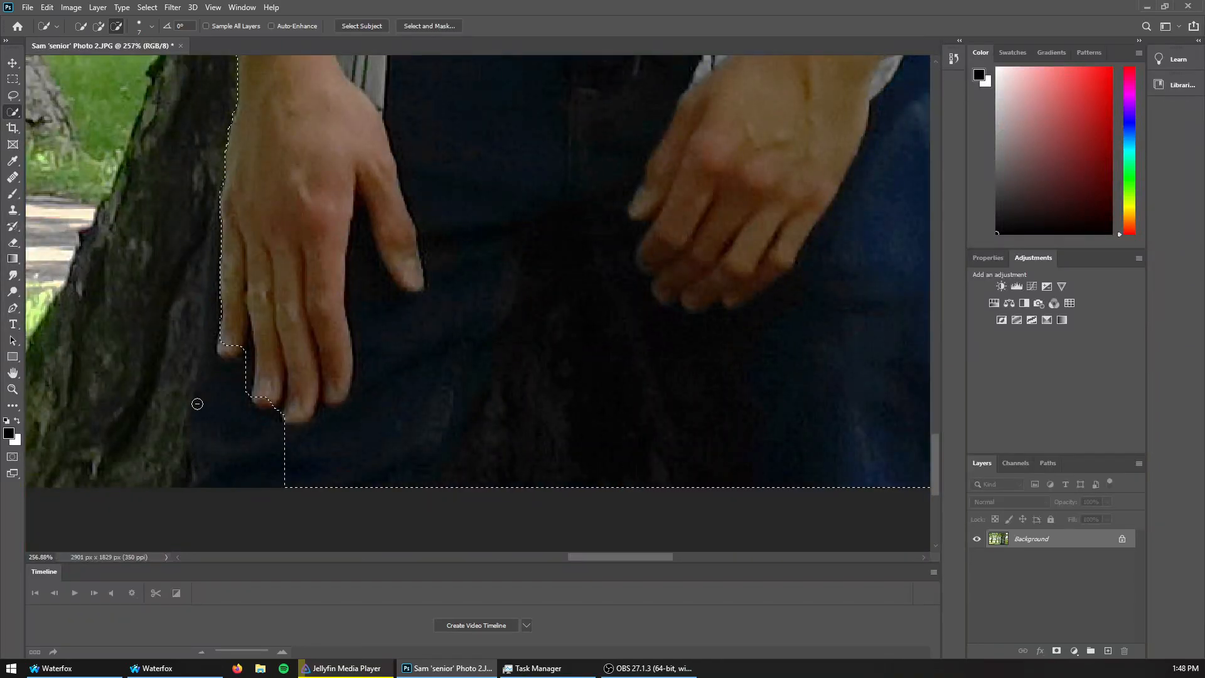
pyautogui.moveTo(237, 401)
pyautogui.mouseDown()
pyautogui.moveTo(227, 442)
pyautogui.moveTo(239, 484)
pyautogui.mouseUp()
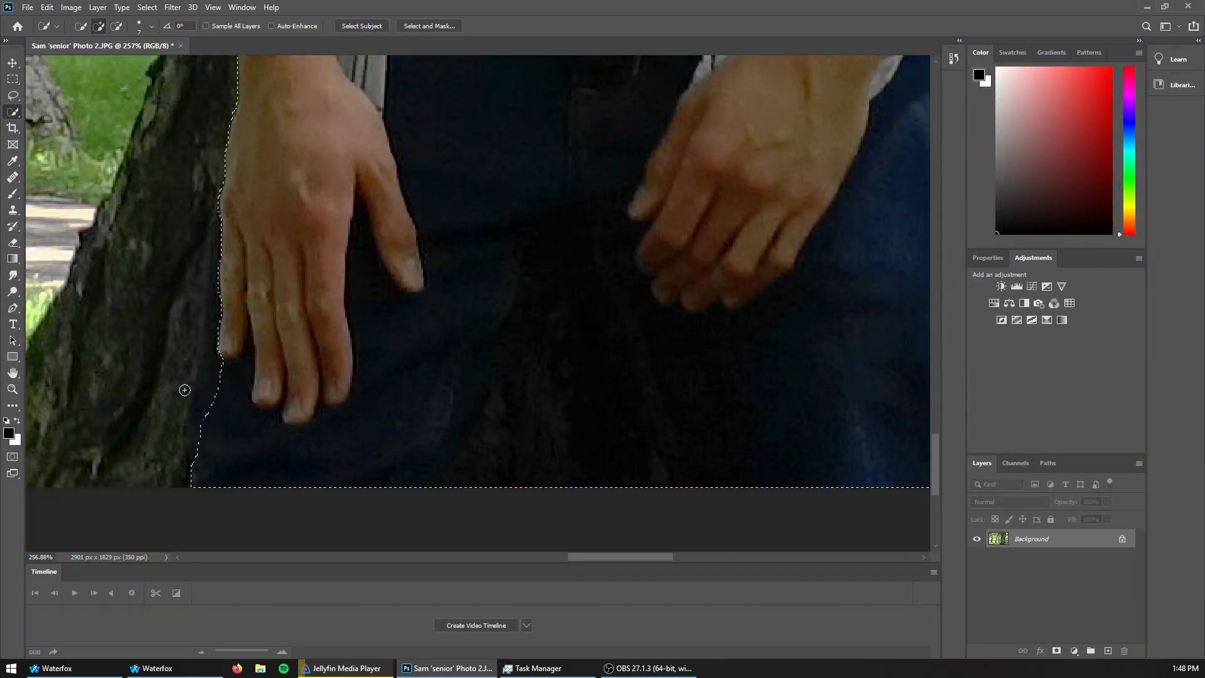
pyautogui.scroll(-5, 184, 389)
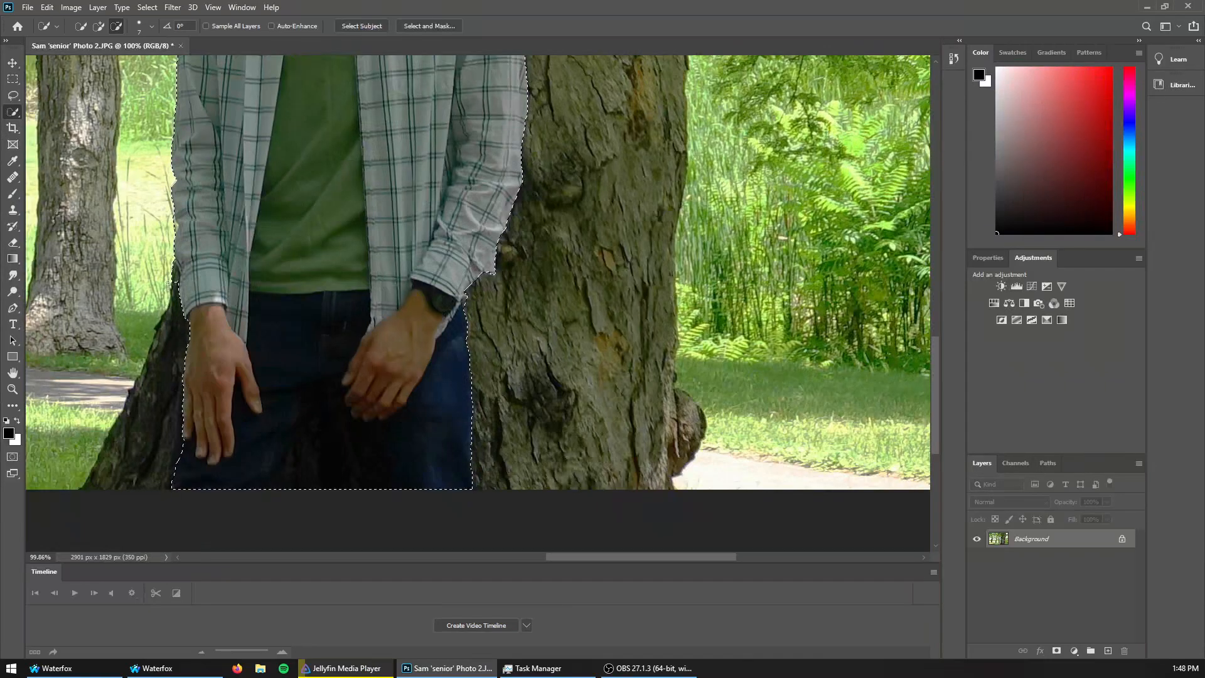
pyautogui.scroll(3, 168, 287)
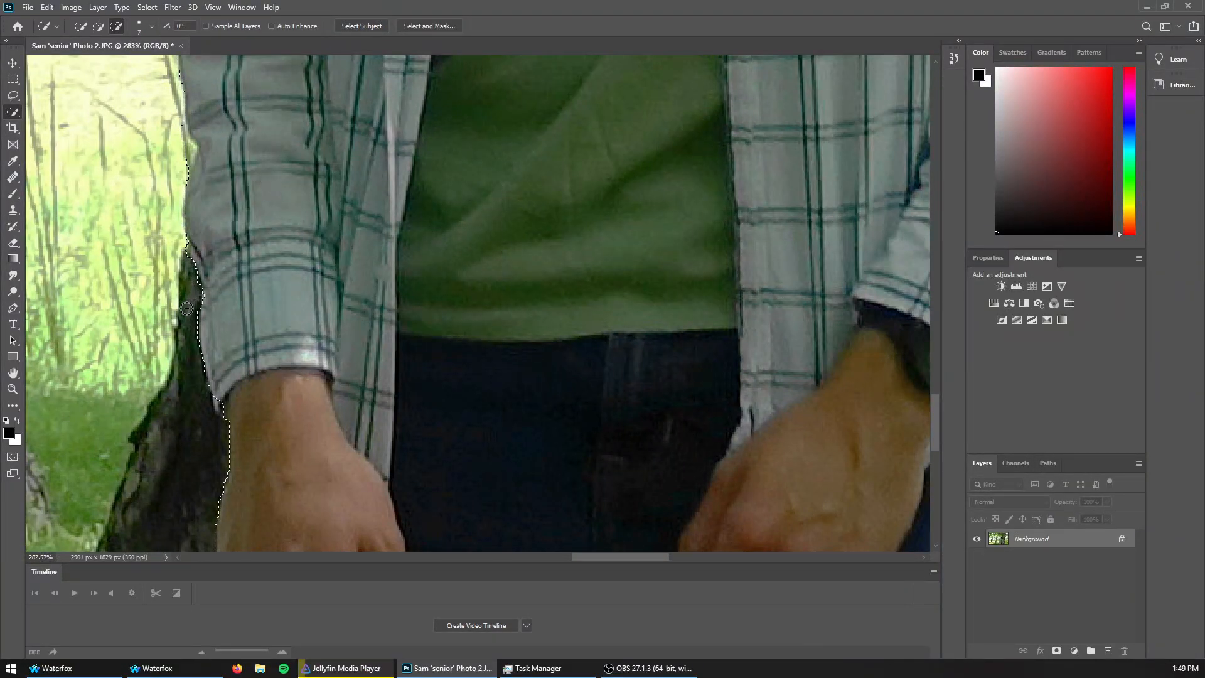
pyautogui.scroll(-4, 144, 277)
pyautogui.scroll(3, 145, 278)
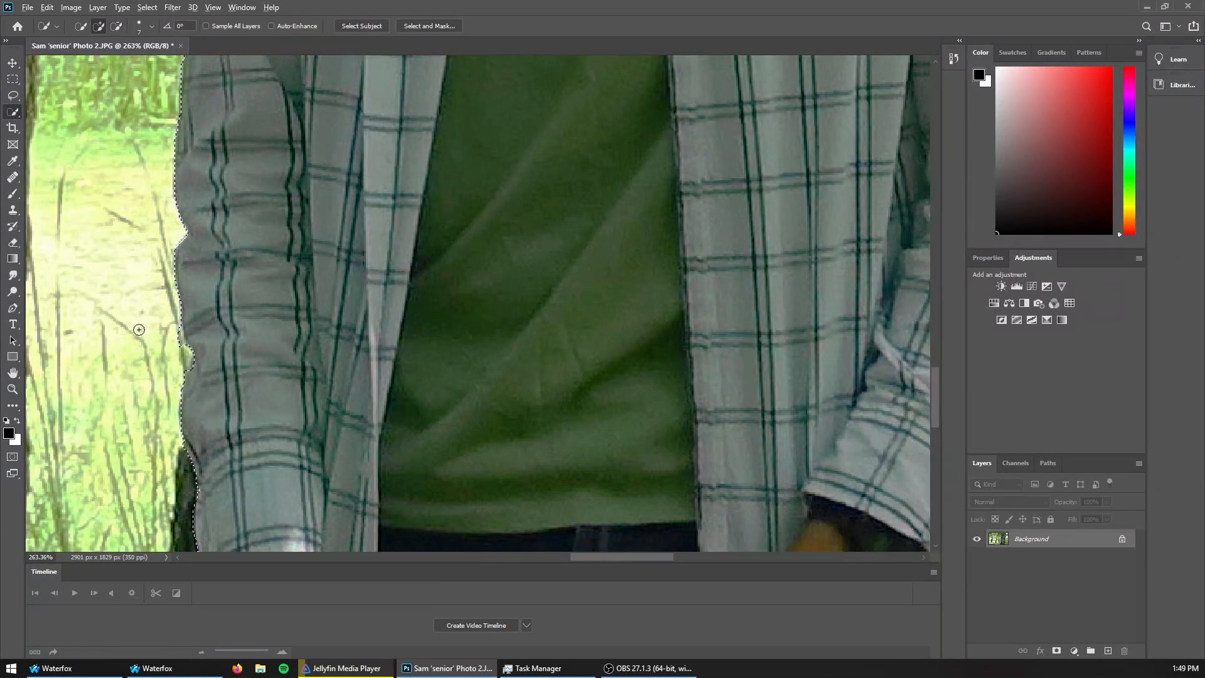
pyautogui.scroll(-4, 158, 343)
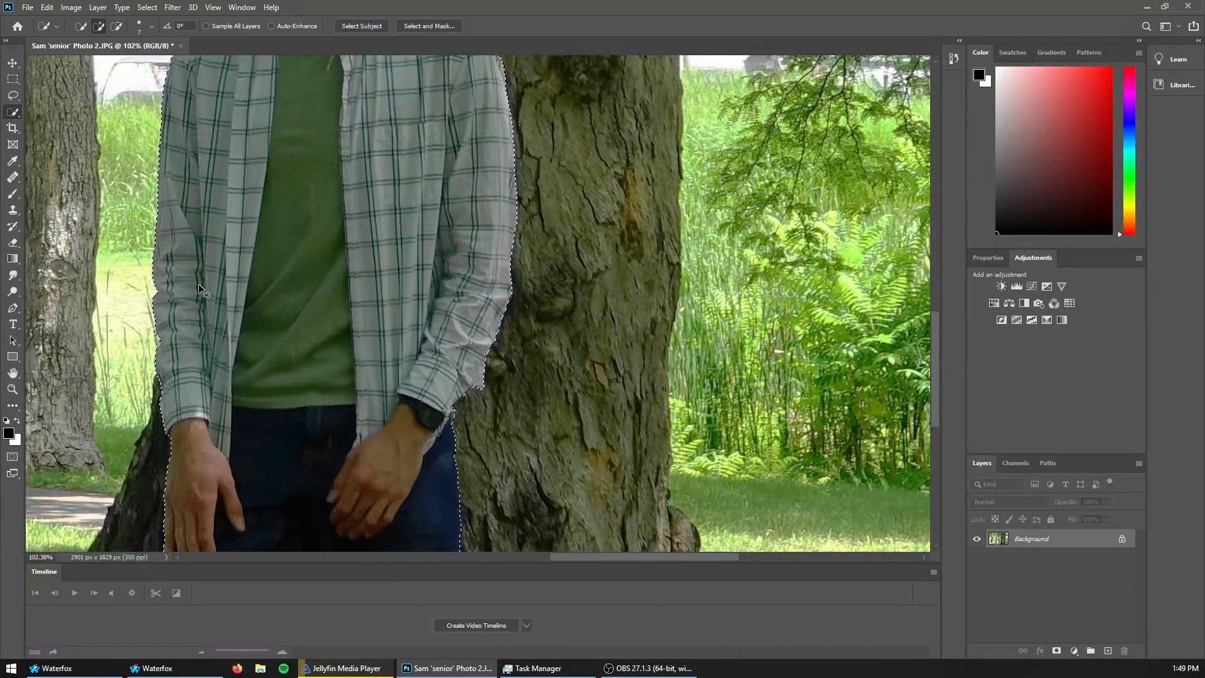
# Create a white 758 × 750 pixel RGB document at 72 ppi and paste the copied cutout of the man into it
pyautogui.click(27, 7)
pyautogui.click(36, 22)
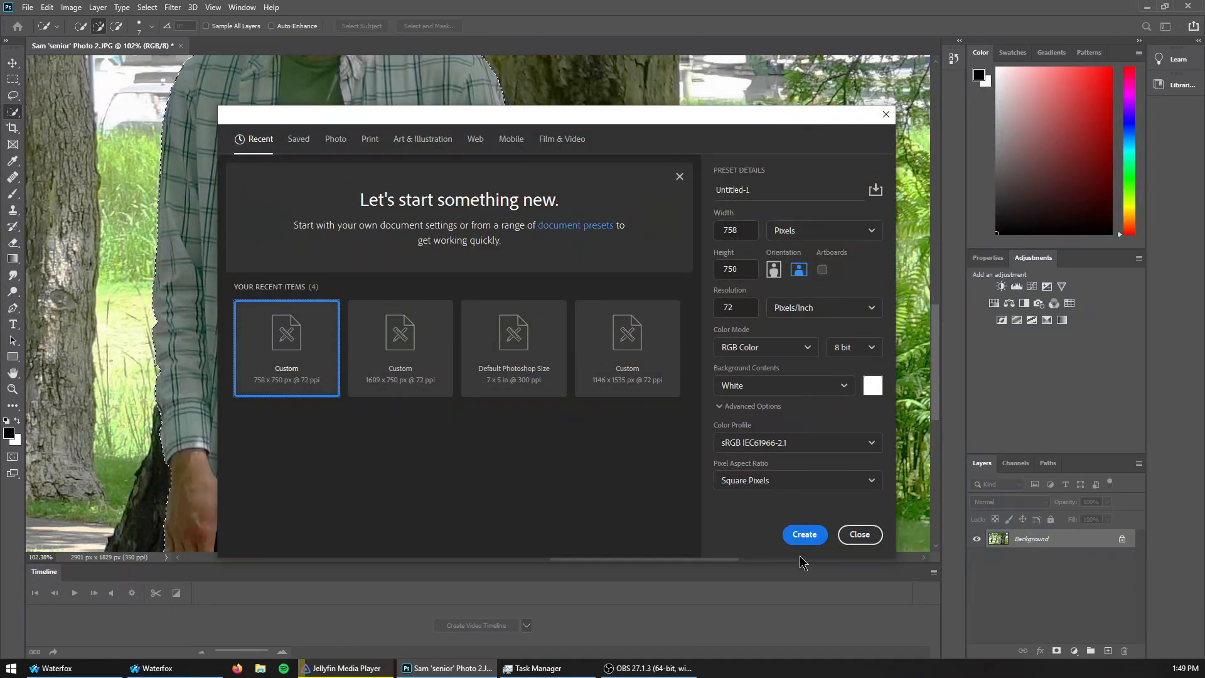
pyautogui.click(803, 535)
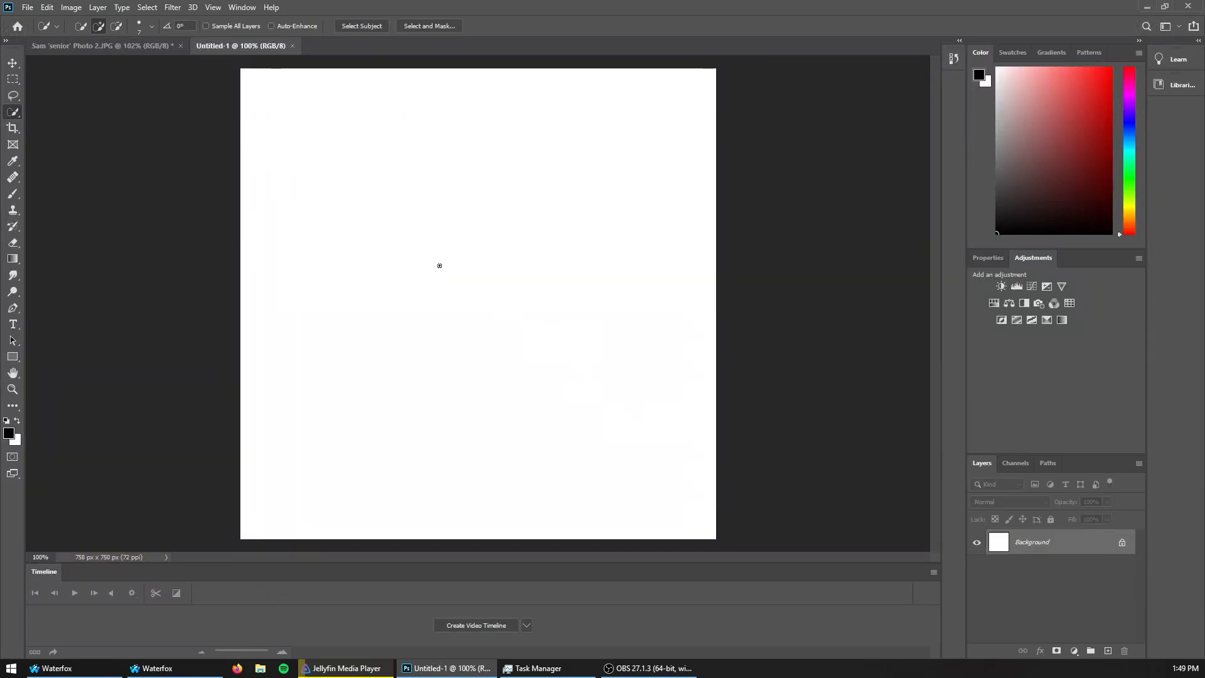
pyautogui.hotkey('ctrl', 'v')
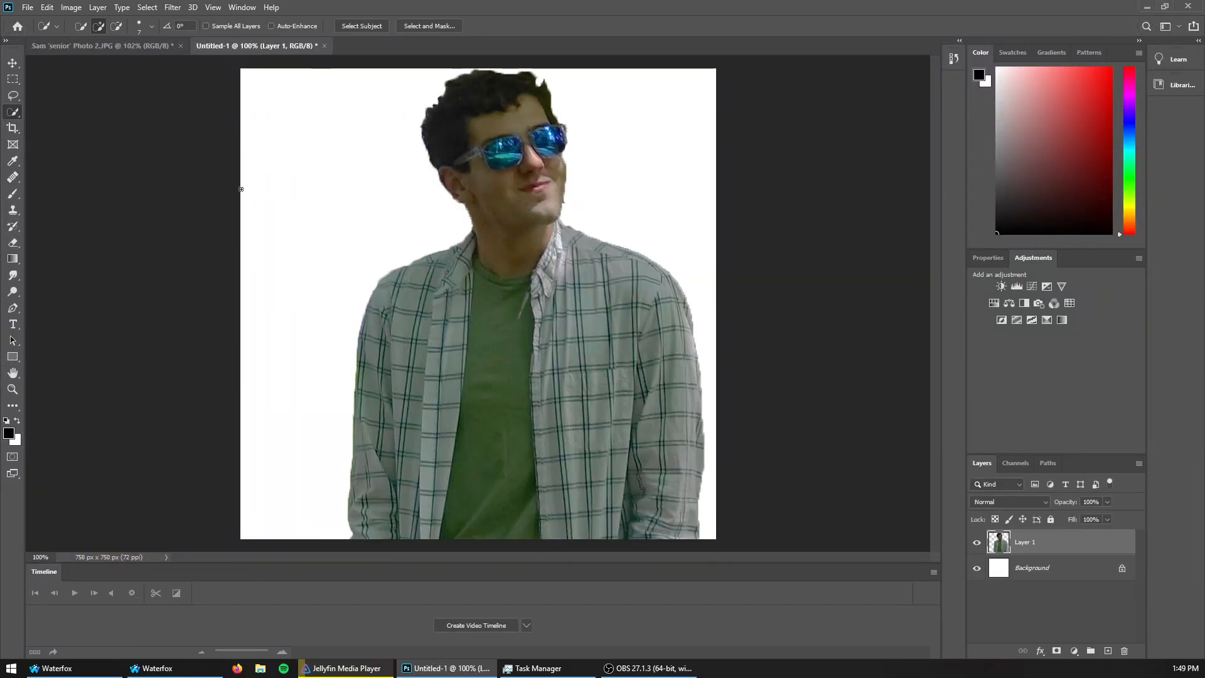
# Move the pasted cutout up and to the left so its hands and jeans lie within the canvas
pyautogui.click(12, 63)
pyautogui.moveTo(451, 328); pyautogui.dragTo(339, 144)
pyautogui.moveTo(347, 371); pyautogui.dragTo(402, 193)
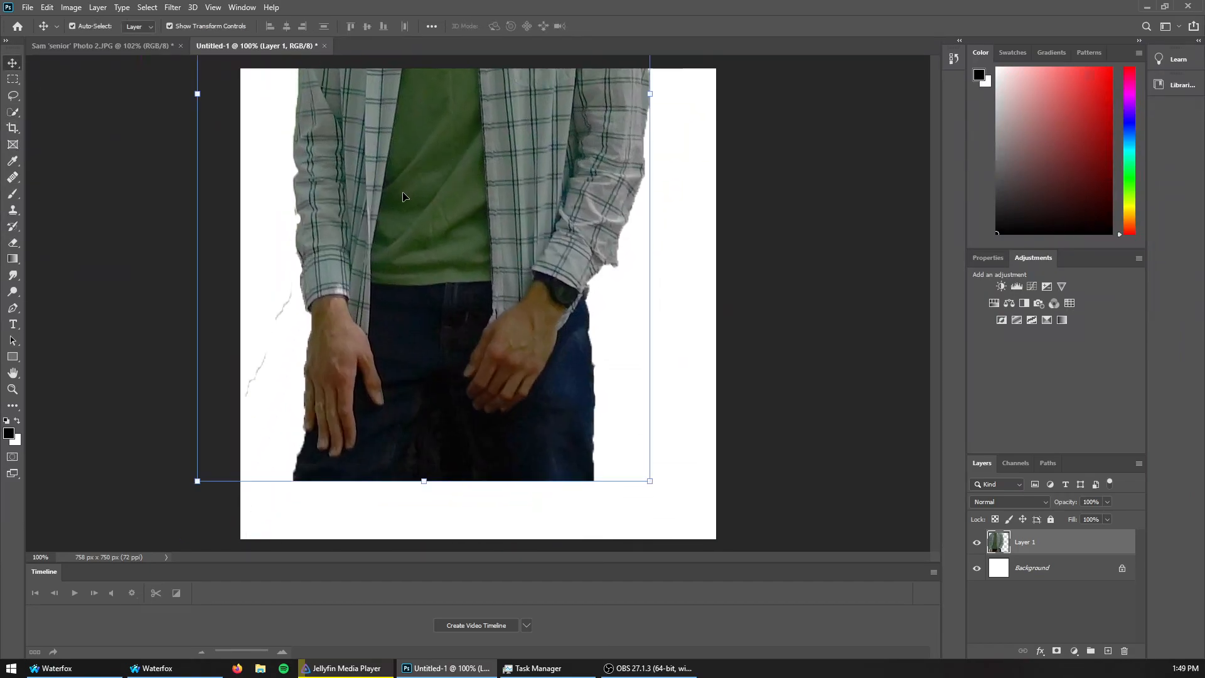
# Examine the stray edge lines beside the cutout's hanging hand and compare that area with the selection in the park photo
pyautogui.scroll(8, 254, 304)
pyautogui.moveTo(274, 362); pyautogui.dragTo(375, 304)
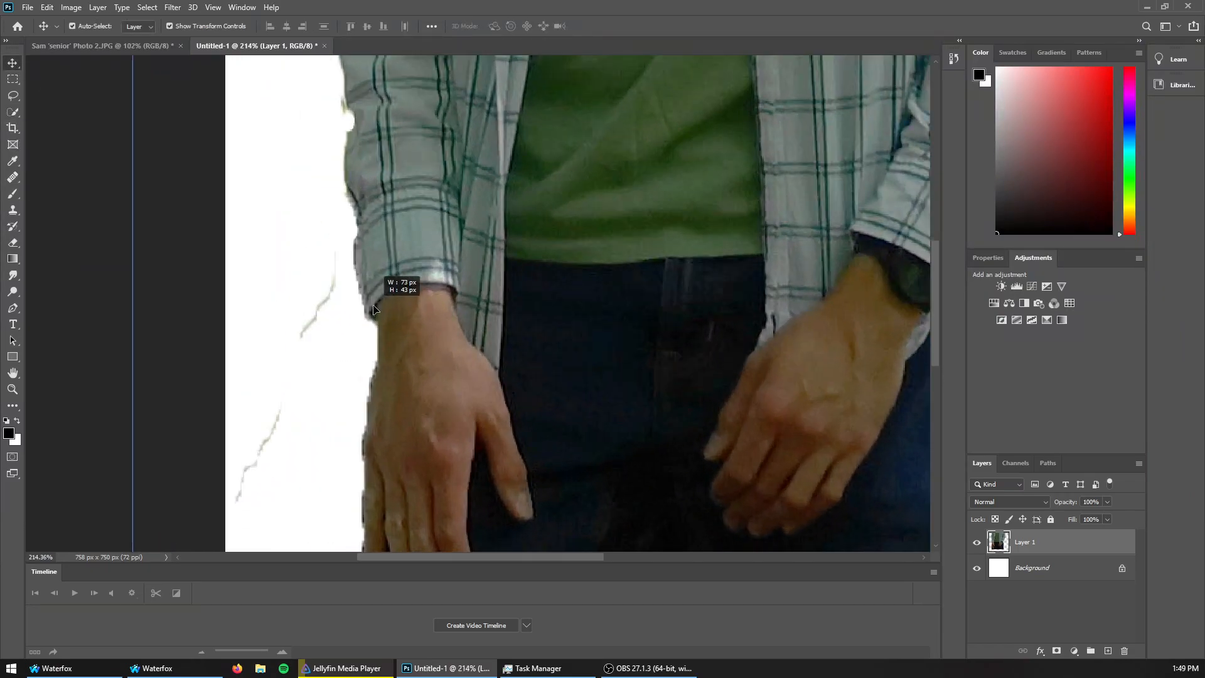
pyautogui.moveTo(340, 253); pyautogui.dragTo(183, 487)
pyautogui.scroll(-5, 236, 425)
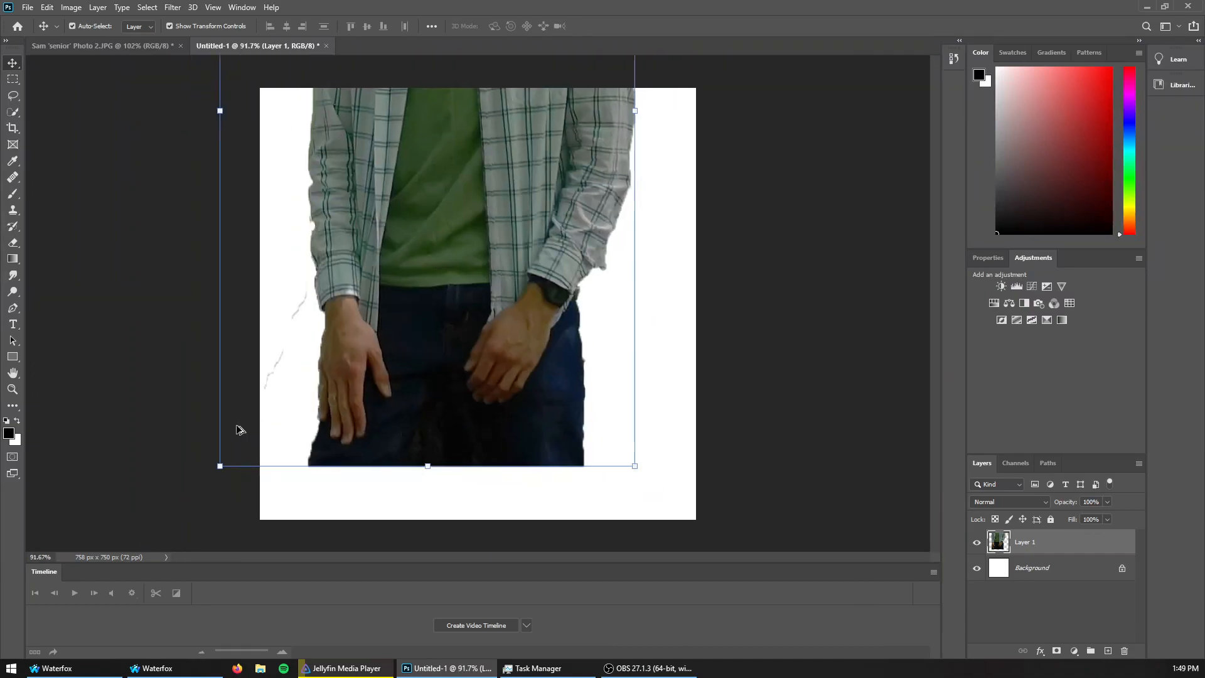
pyautogui.click(116, 46)
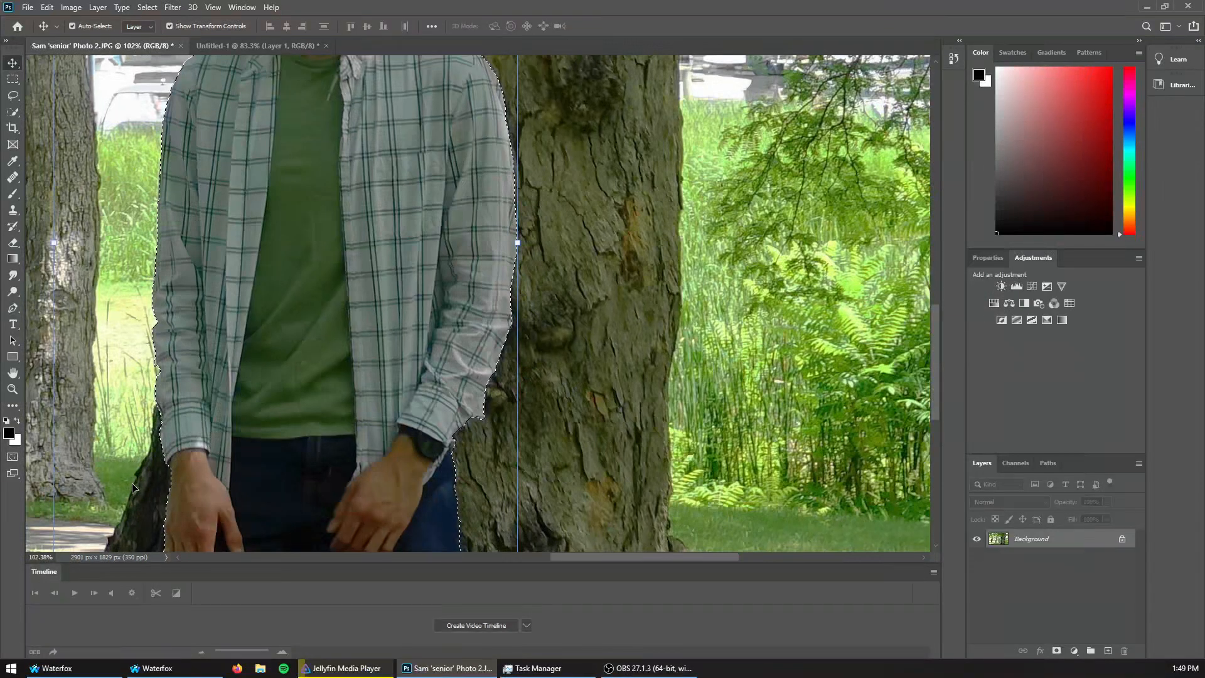
pyautogui.scroll(-3, 199, 295)
pyautogui.scroll(4, 62, 423)
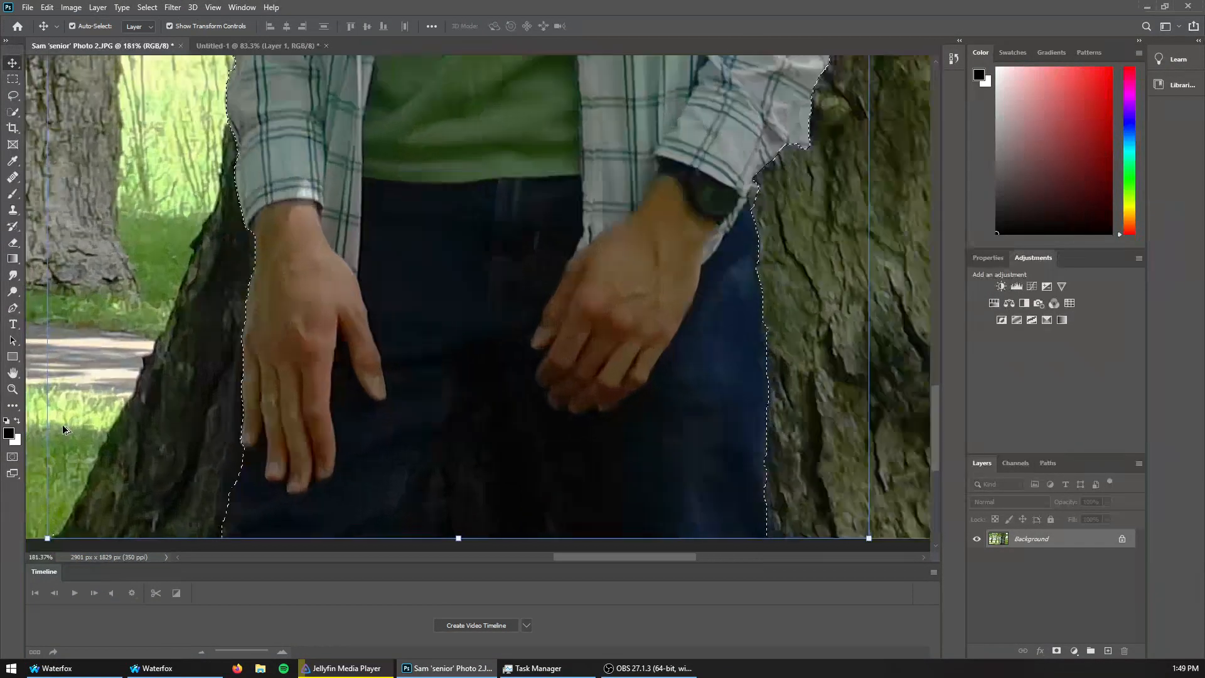
pyautogui.click(274, 46)
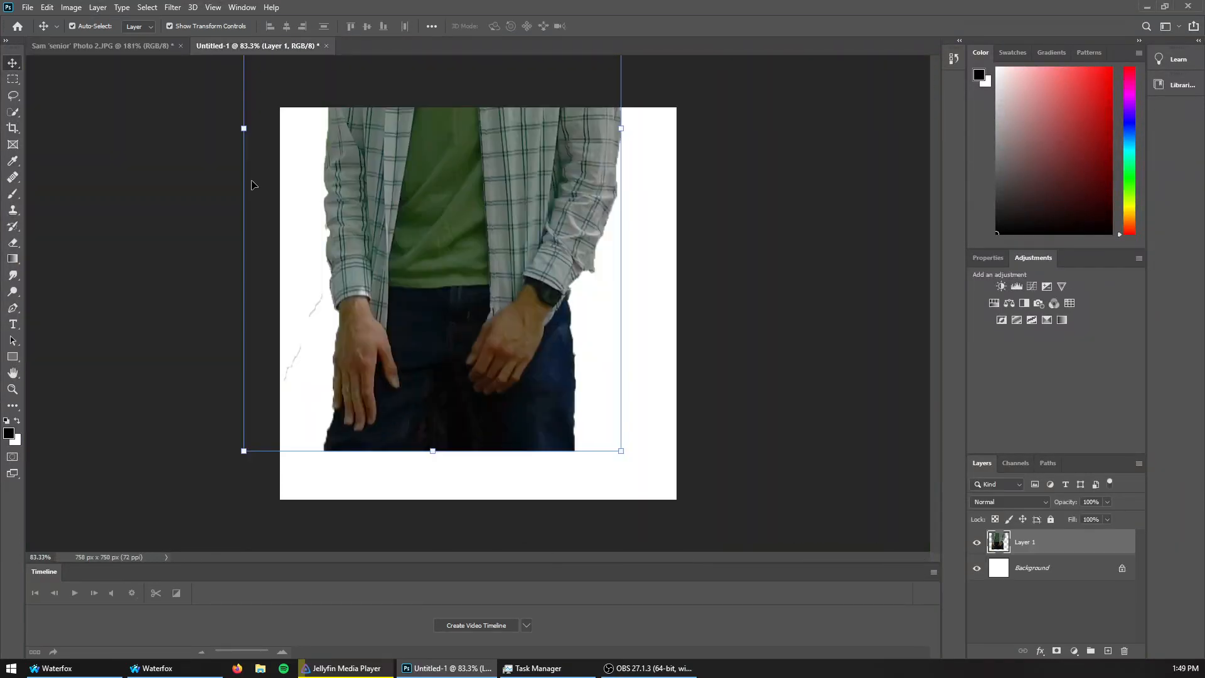
pyautogui.click(104, 48)
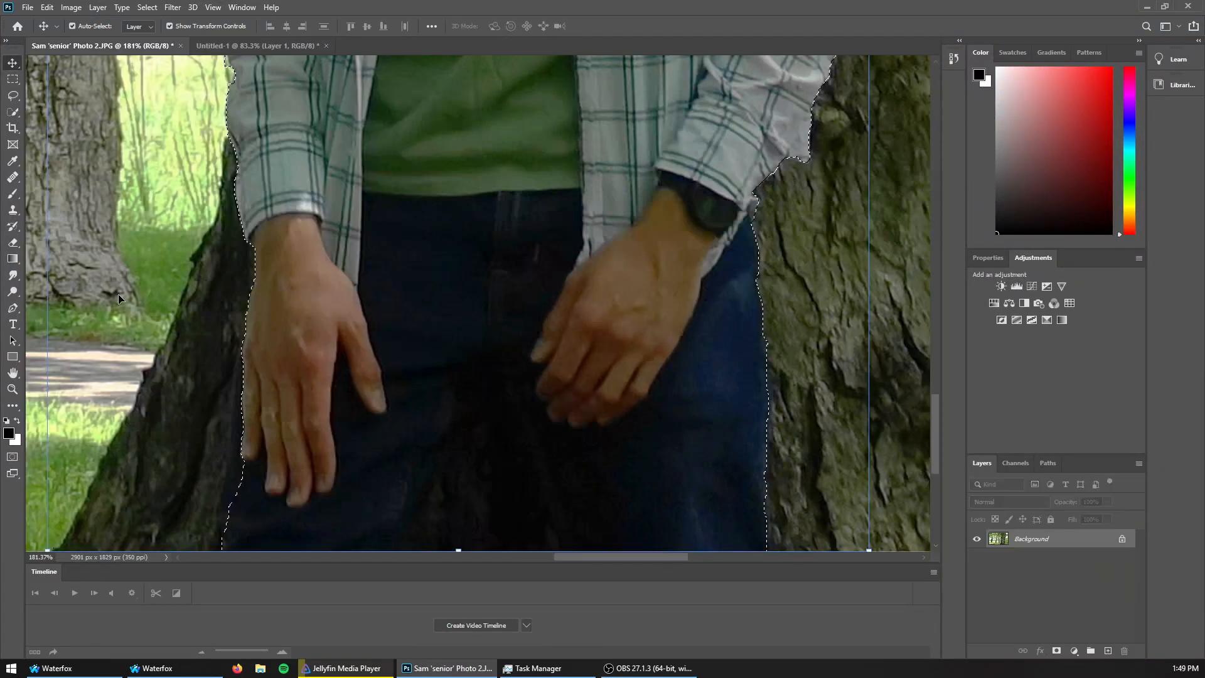
# Enlarge the Quick Selection brush to 150 px and subtract the stray bits along the grass, path and tree trunk beside the hanging hand
pyautogui.click(12, 112)
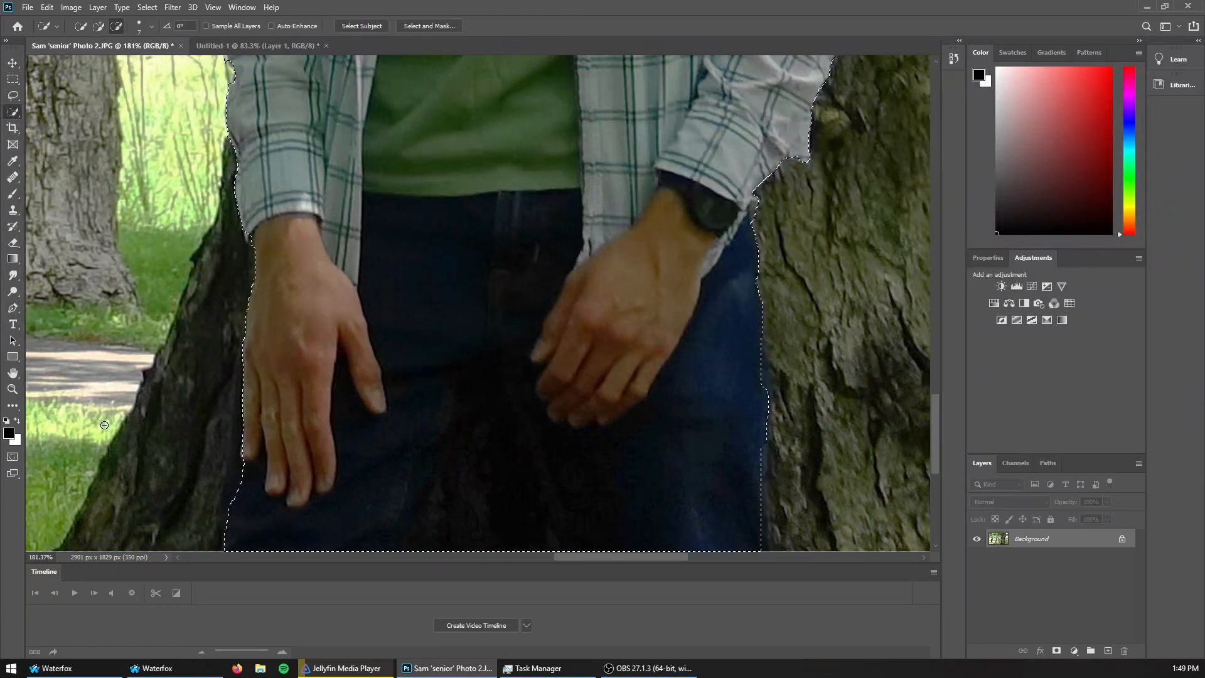
pyautogui.press(']')
pyautogui.press(']')
pyautogui.press(']')
pyautogui.press(']')
pyautogui.press(']')
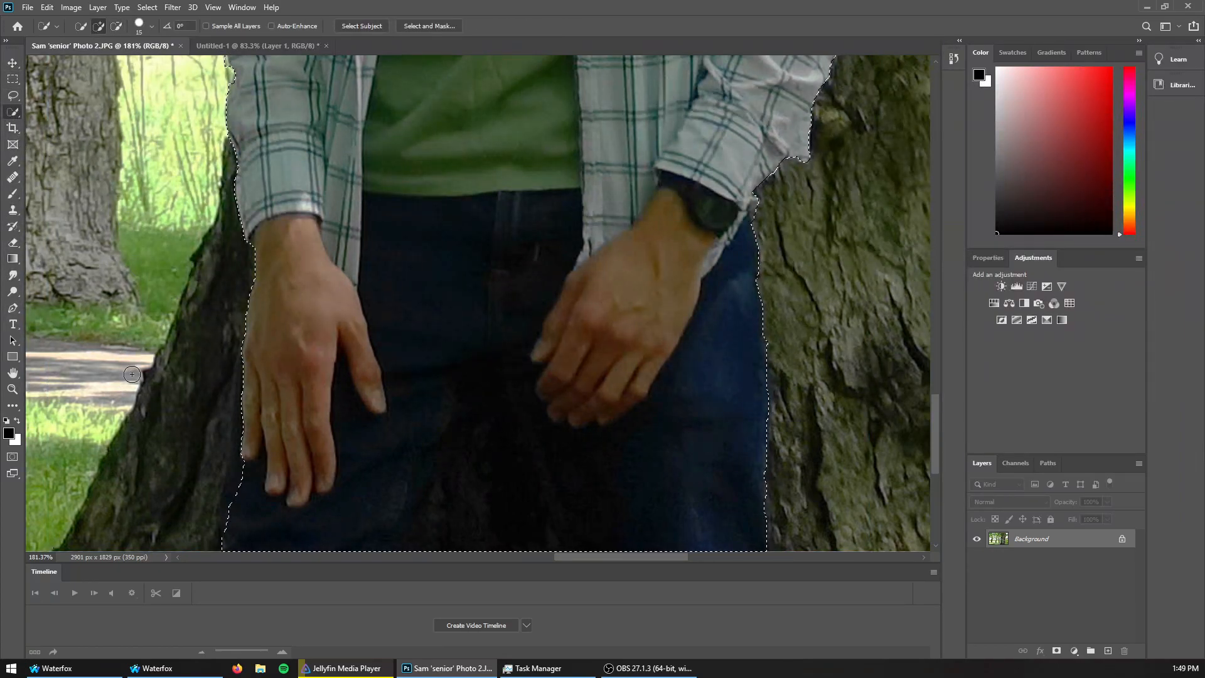
pyautogui.press(']')
pyautogui.press(']')
pyautogui.press(']')
pyautogui.press(']')
pyautogui.press(']')
pyautogui.press(']')
pyautogui.press(']')
pyautogui.press(']')
pyautogui.press(']')
pyautogui.press(']')
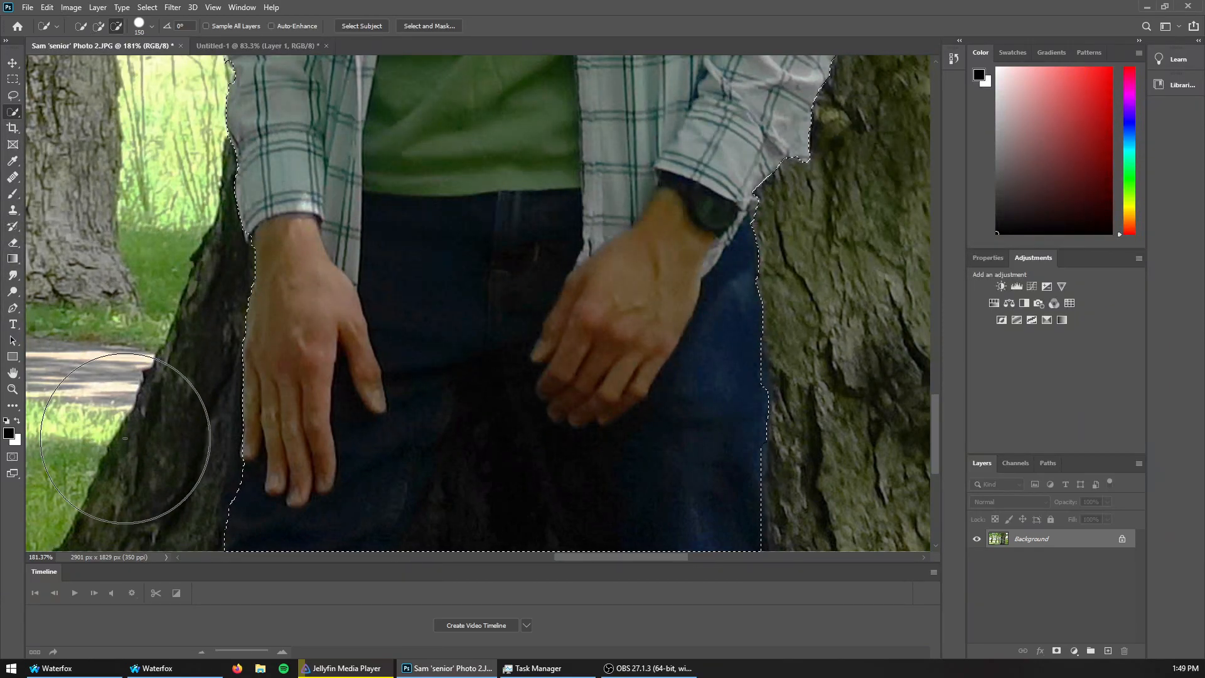
pyautogui.press('alt')
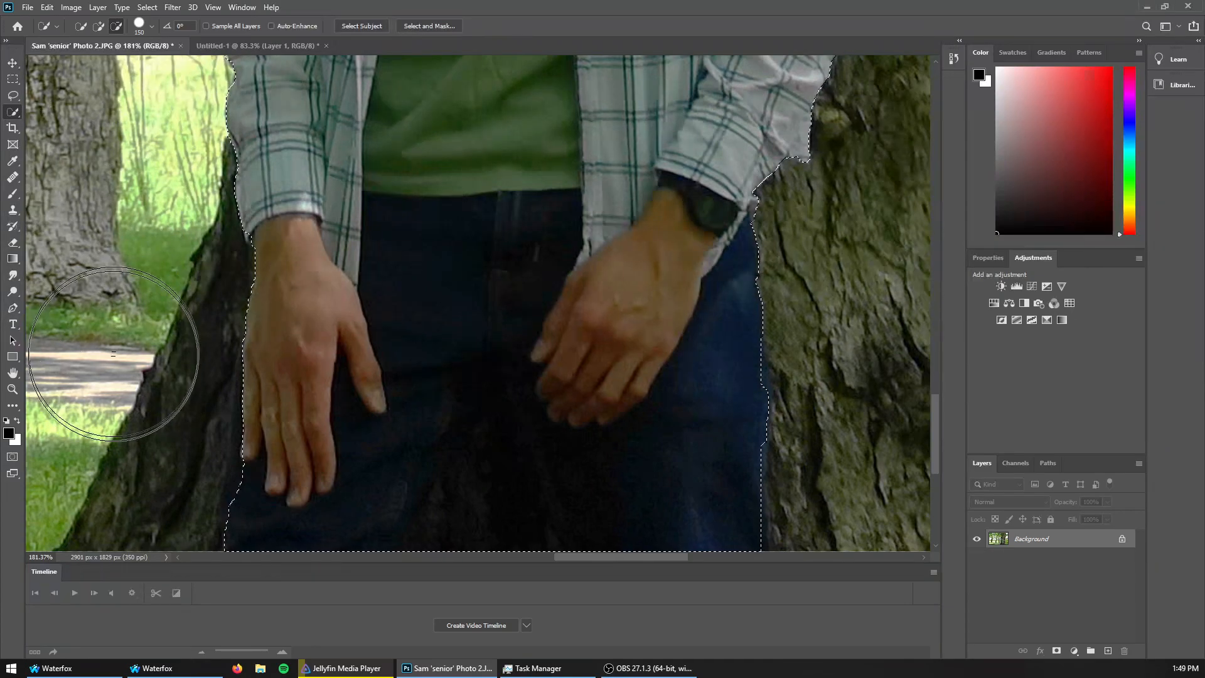
pyautogui.click(106, 449)
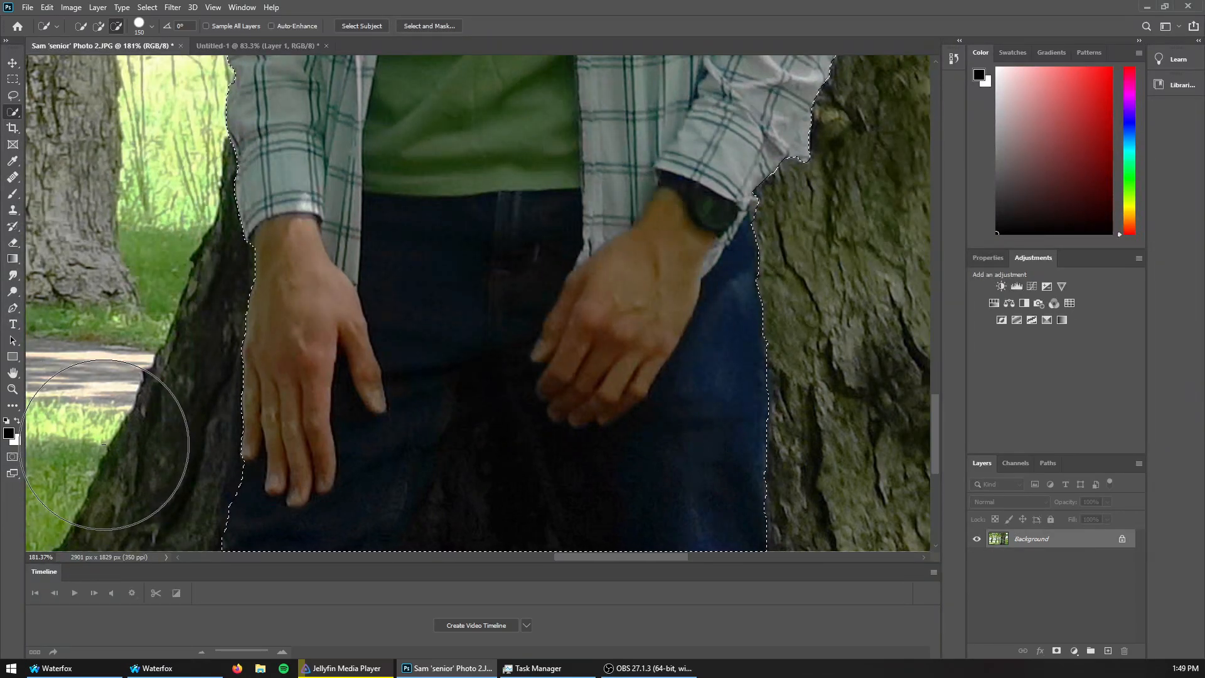
# Replace the cutout in the blank document with a fresh copy from the photo, placing the head and shoulders within the canvas
pyautogui.scroll(-3, 107, 450)
pyautogui.click(12, 63)
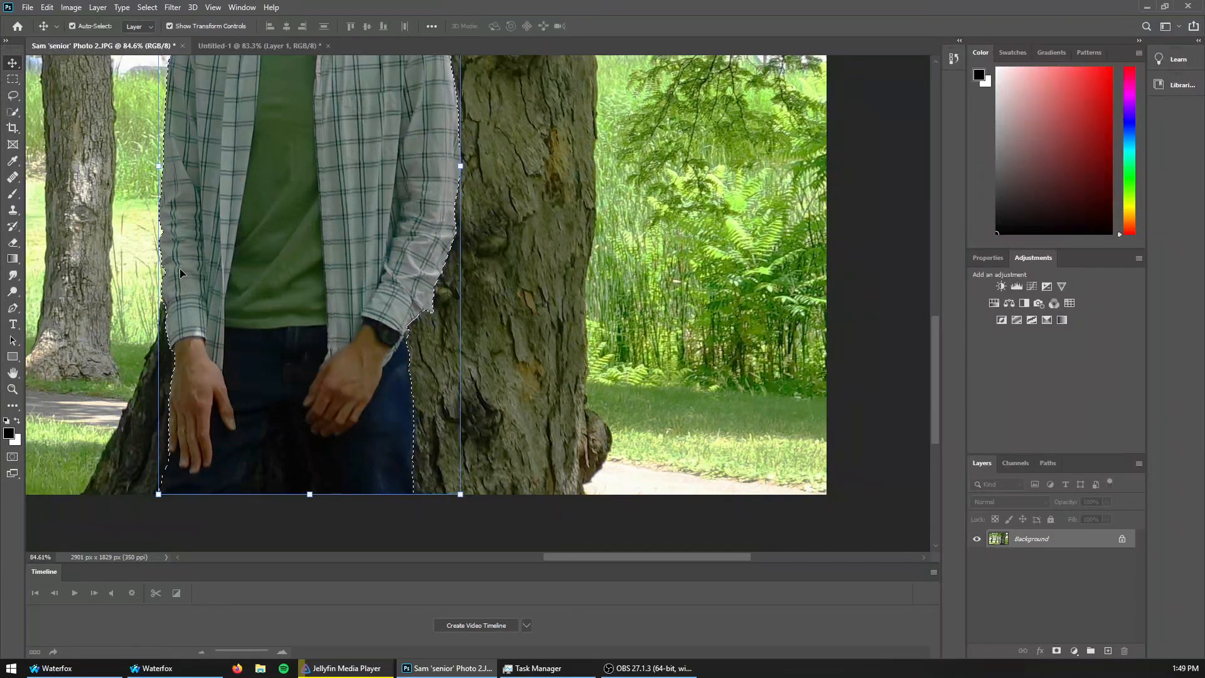
pyautogui.click(251, 45)
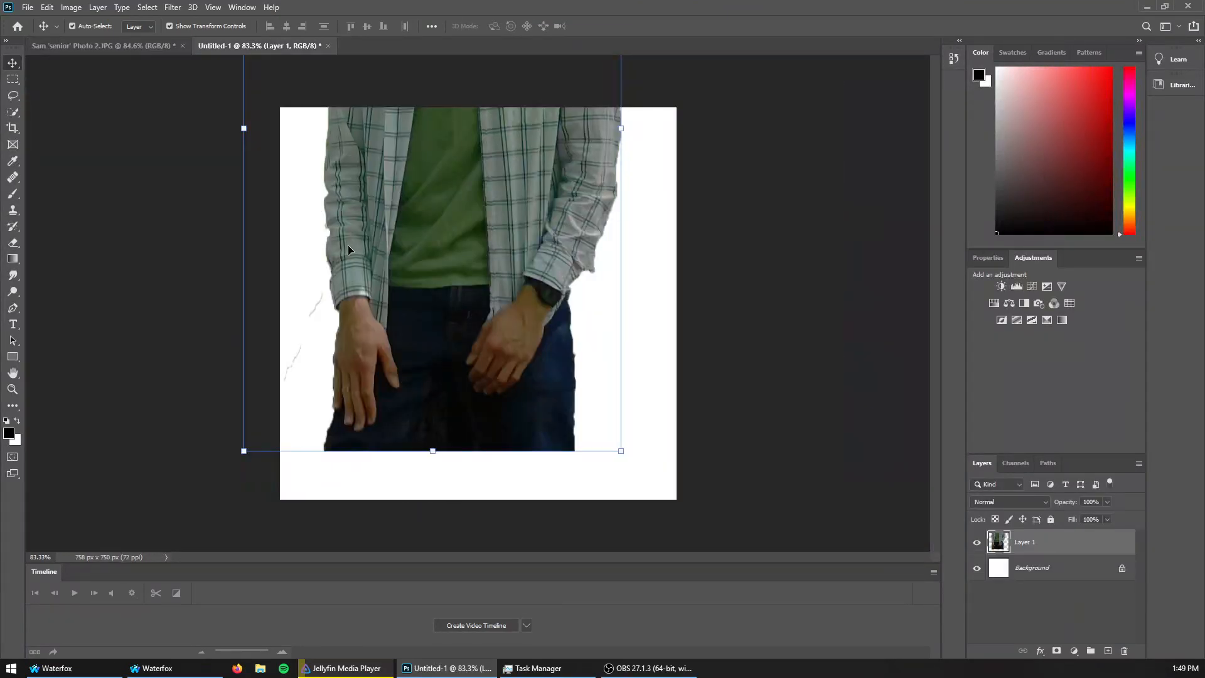
pyautogui.press('Delete')
pyautogui.hotkey('ctrl', 'z')
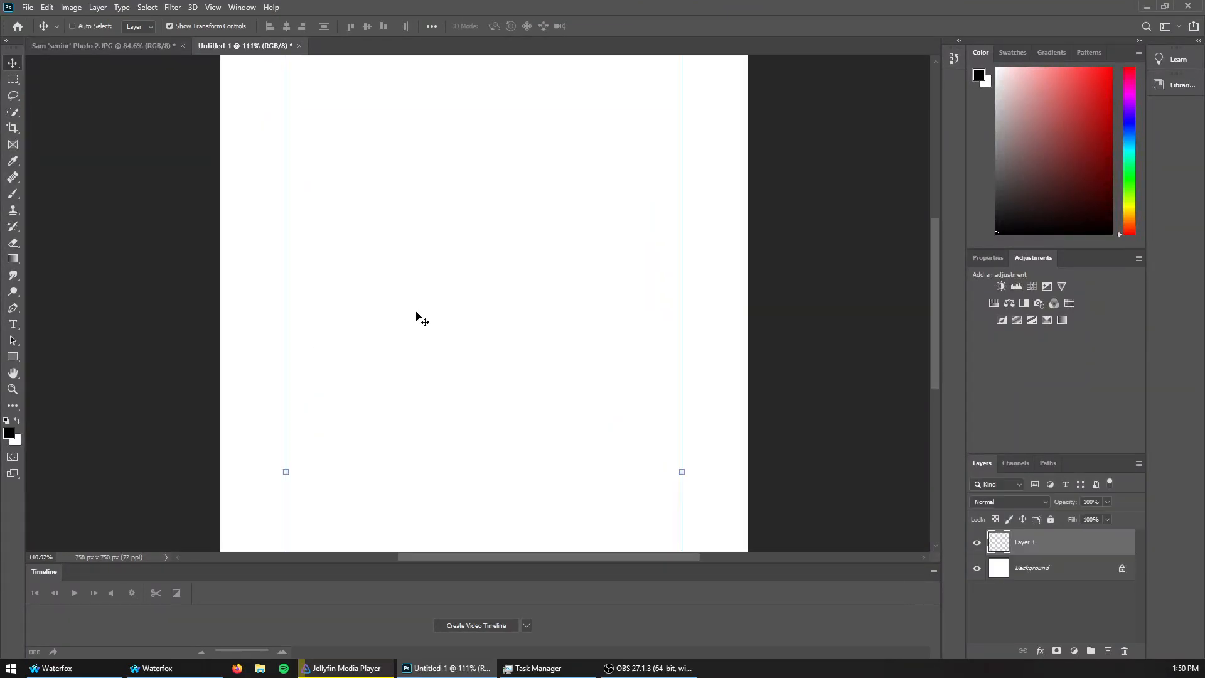
pyautogui.moveTo(451, 341); pyautogui.dragTo(436, 160)
pyautogui.moveTo(435, 318); pyautogui.dragTo(530, 148)
pyautogui.moveTo(495, 281); pyautogui.dragTo(509, 414)
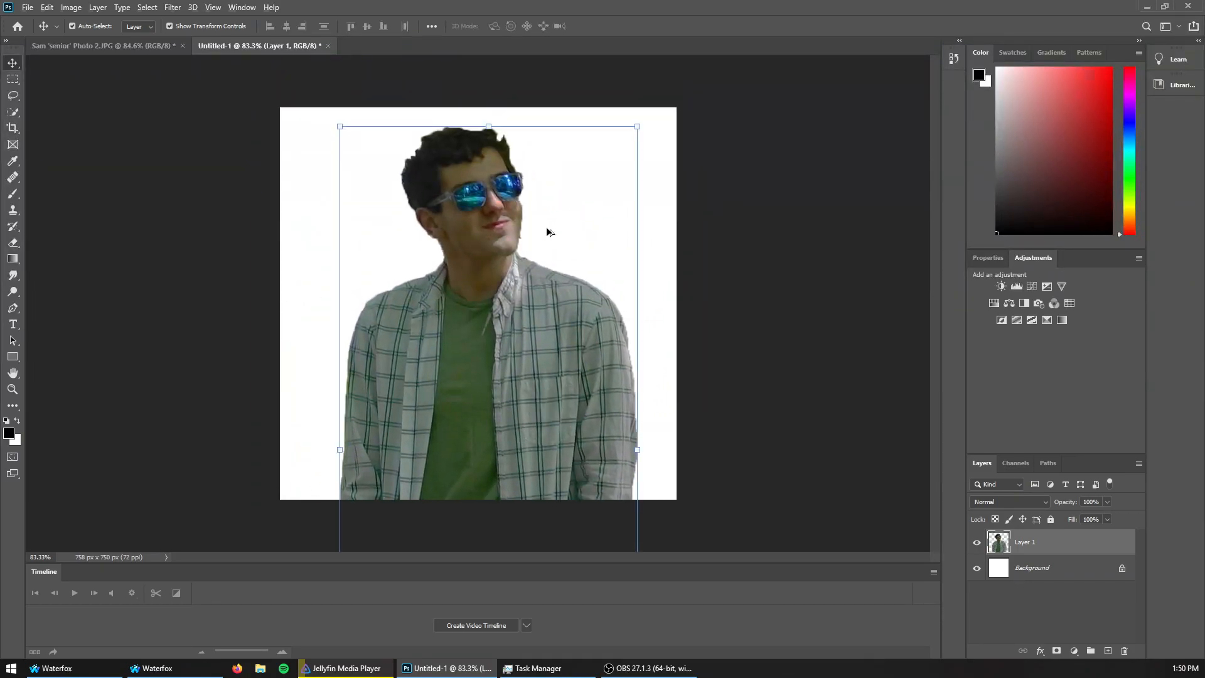
# Inspect the tree-side sleeve edge of the cutout, and delete the cutout from the blank document
pyautogui.scroll(5, 546, 227)
pyautogui.moveTo(464, 225); pyautogui.dragTo(358, 186)
pyautogui.moveTo(520, 444); pyautogui.dragTo(415, 198)
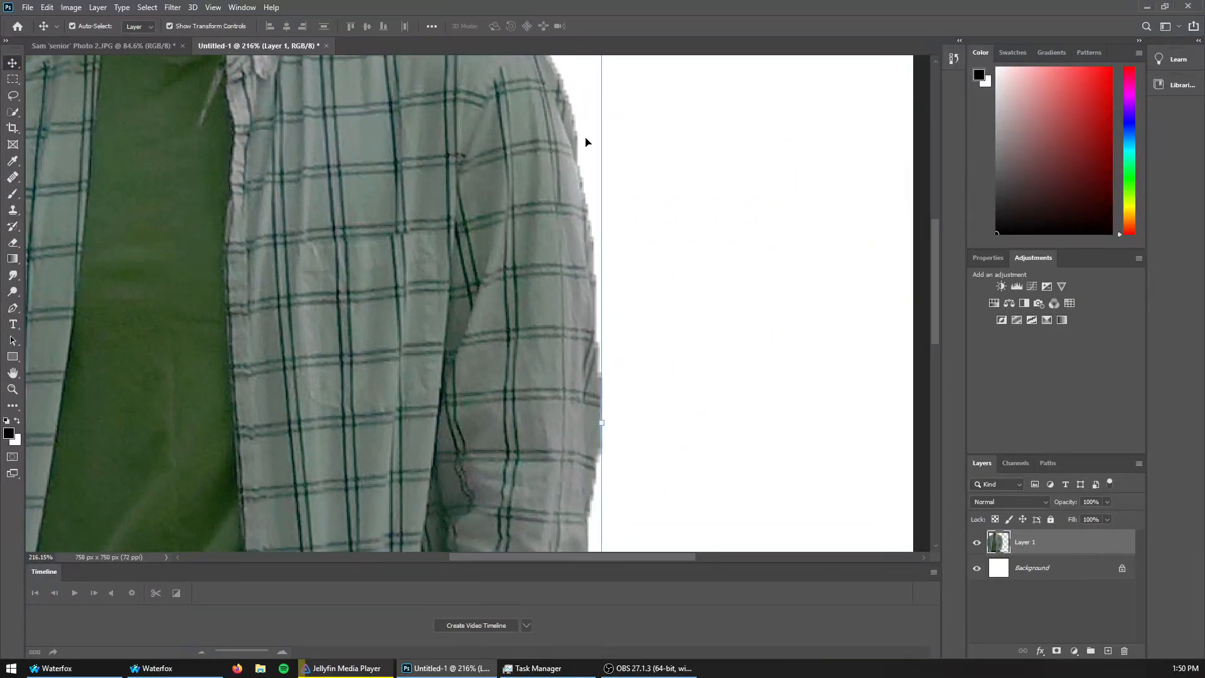
pyautogui.moveTo(597, 475); pyautogui.dragTo(493, 217)
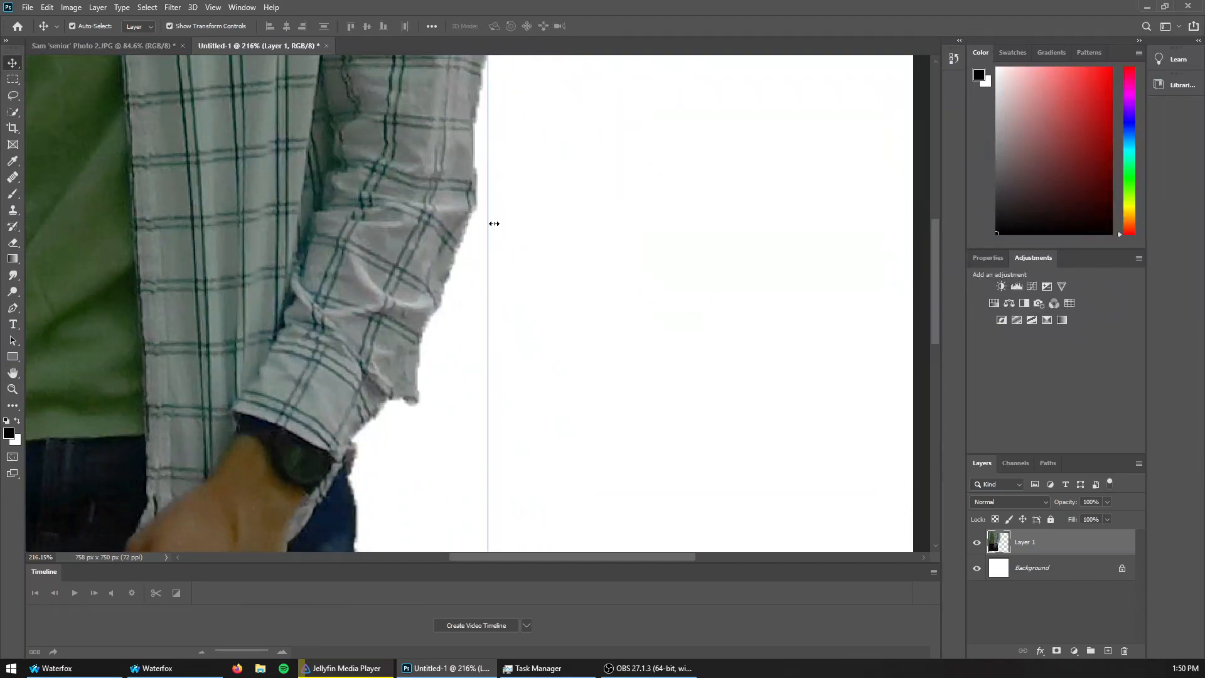
pyautogui.scroll(-6, 237, 277)
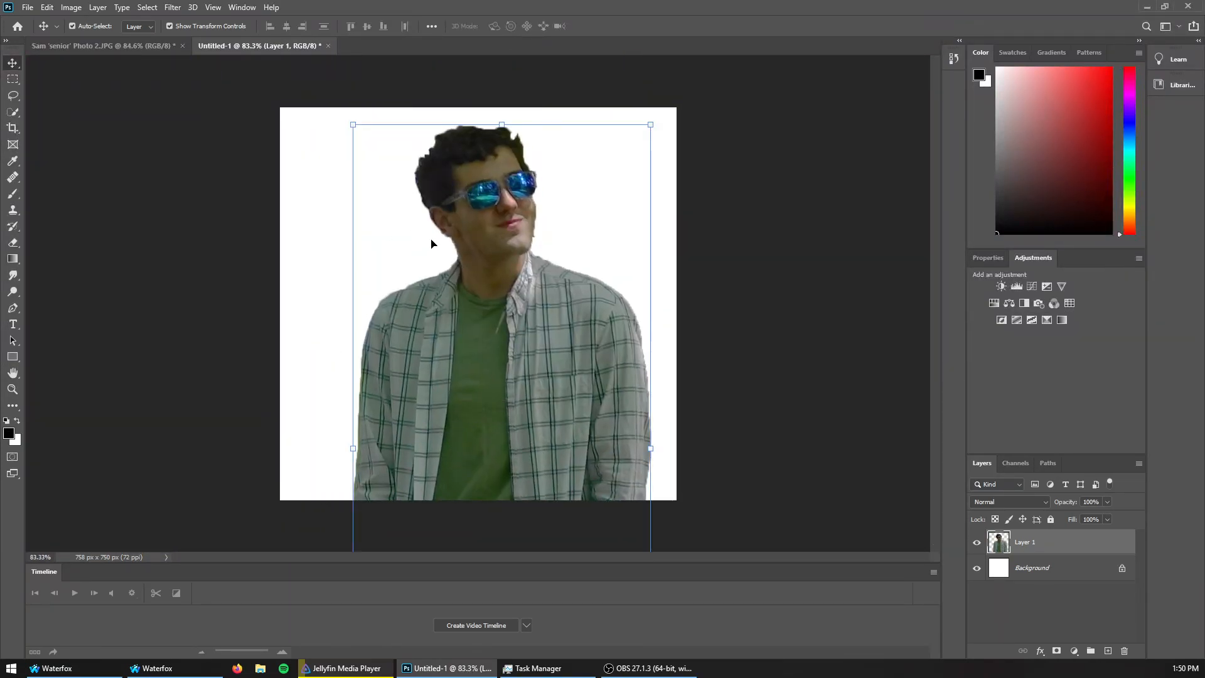
pyautogui.press('Delete')
# In the park photo, reduce the Quick Selection brush to 45 px and 57% hardness
pyautogui.click(103, 45)
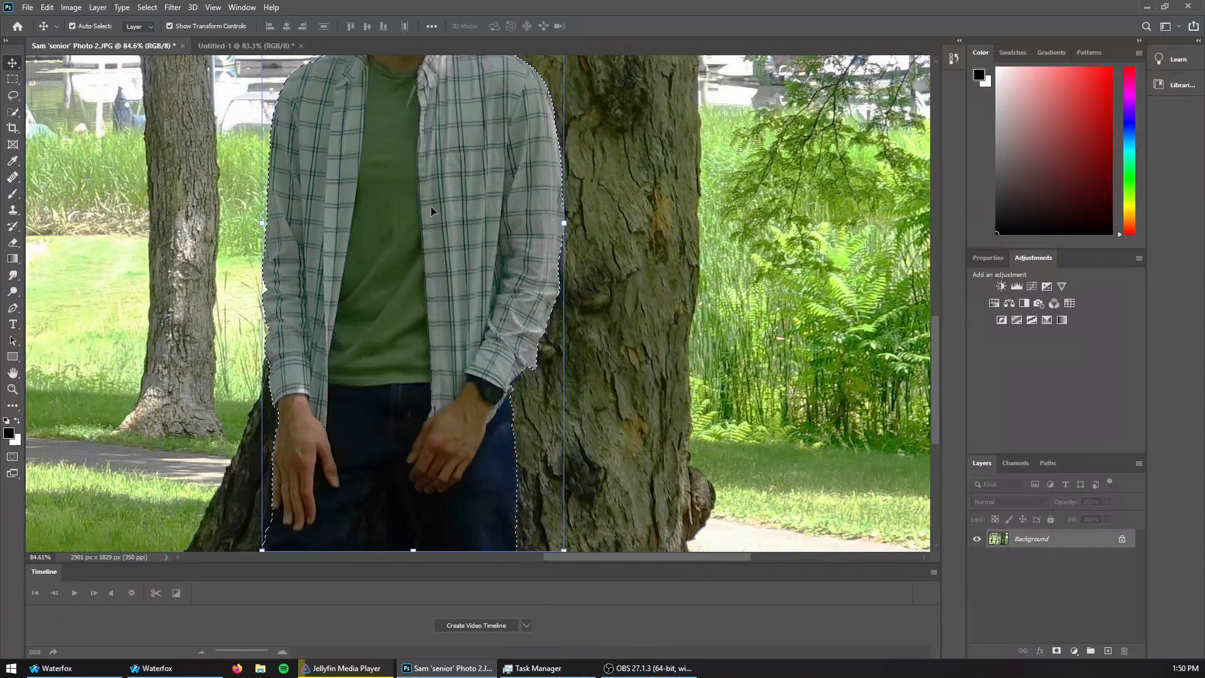
pyautogui.scroll(4, 430, 210)
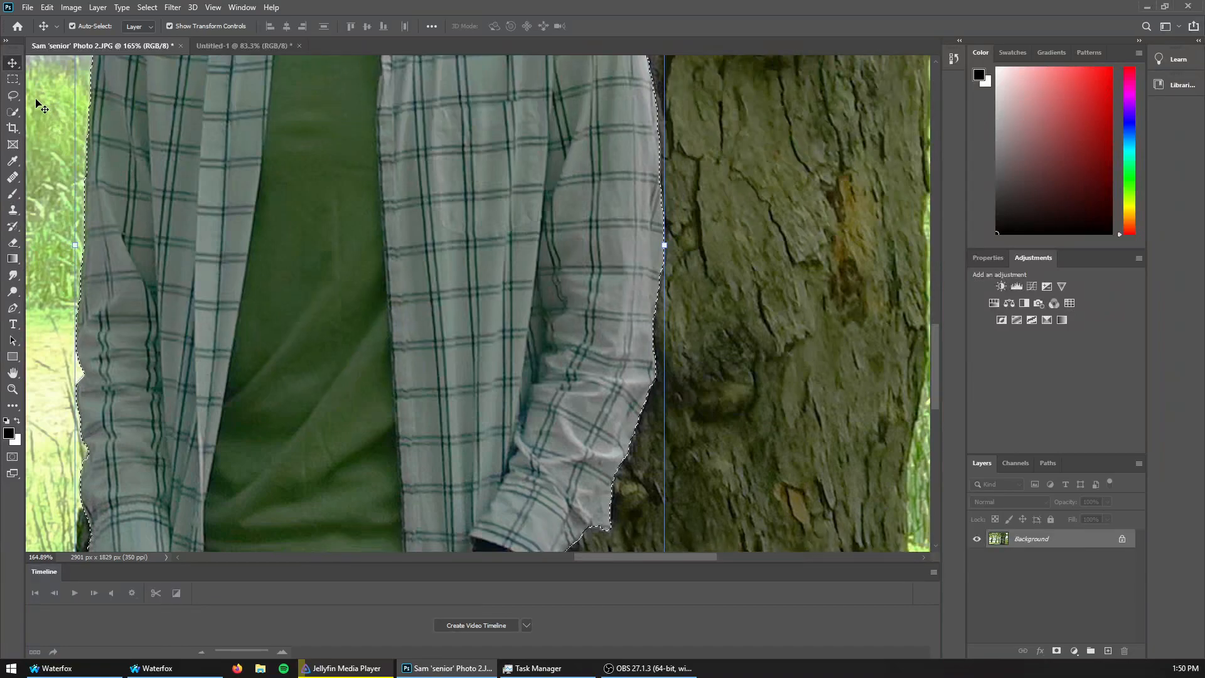
pyautogui.click(12, 112)
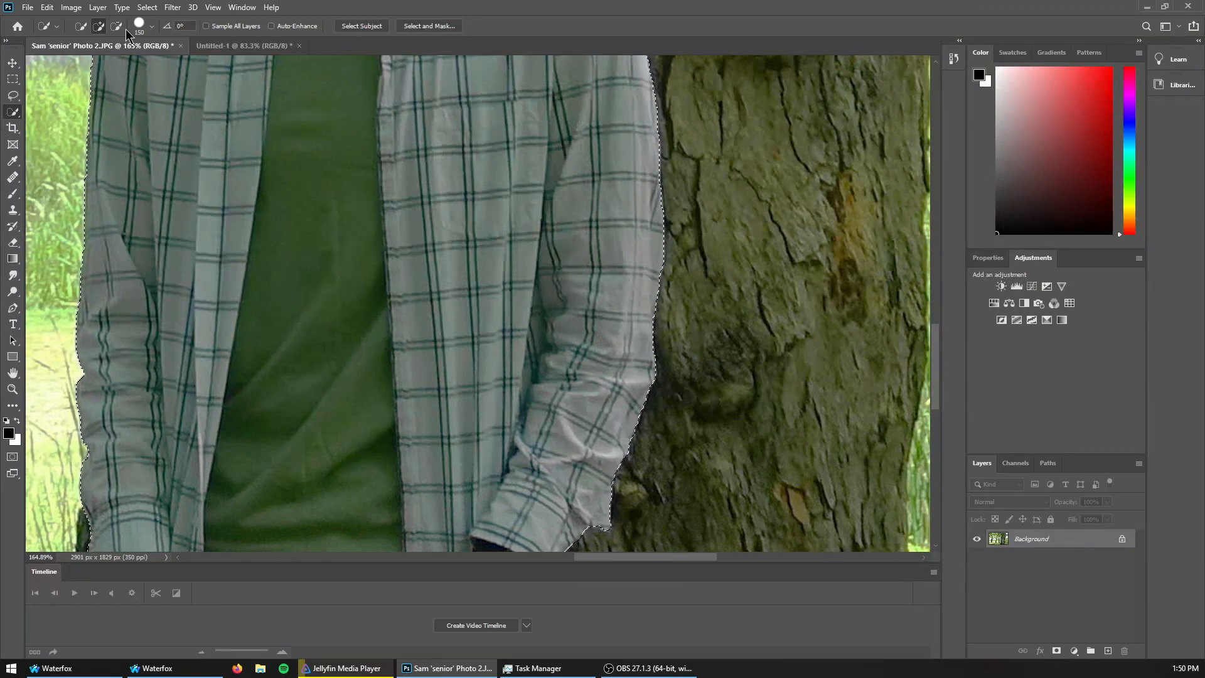
pyautogui.click(153, 29)
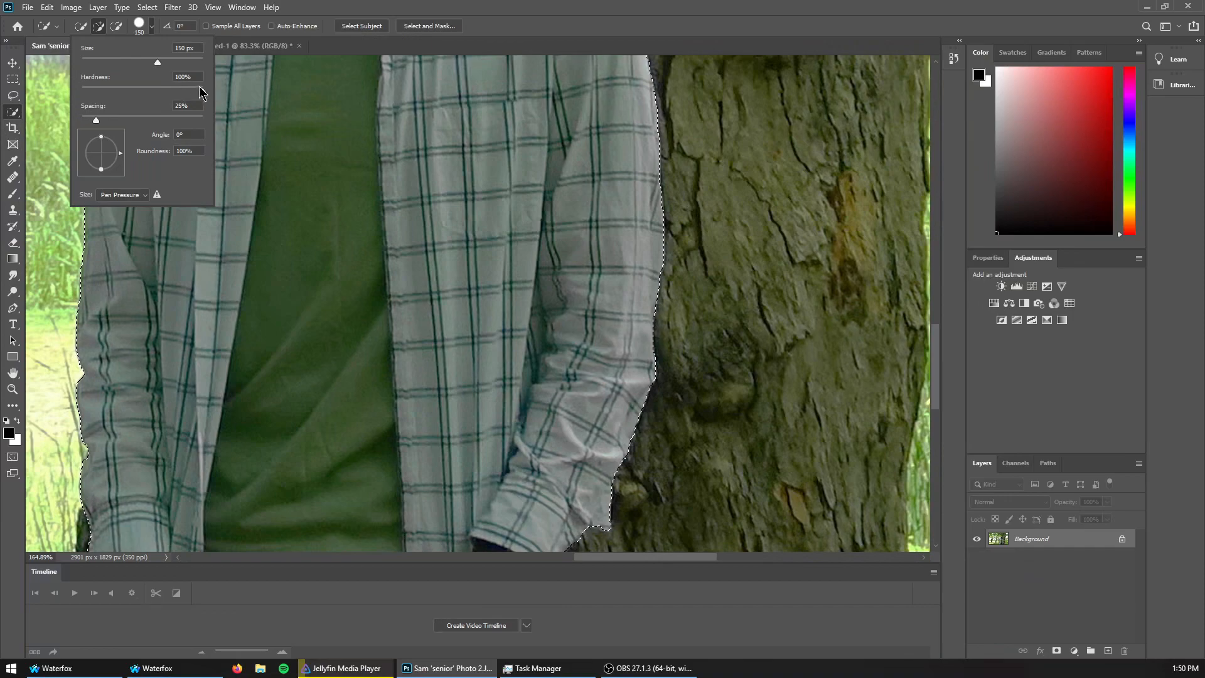
pyautogui.moveTo(112, 92)
pyautogui.mouseDown()
pyautogui.moveTo(151, 92)
pyautogui.moveTo(149, 62)
pyautogui.moveTo(98, 63)
pyautogui.moveTo(108, 63)
pyautogui.mouseUp()
pyautogui.click(397, 5)
# Shrink the Quick Selection brush to 25 px and brush along the selection's edge at the tree-side shoulder
pyautogui.scroll(-3, 240, 324)
pyautogui.scroll(-4, 240, 325)
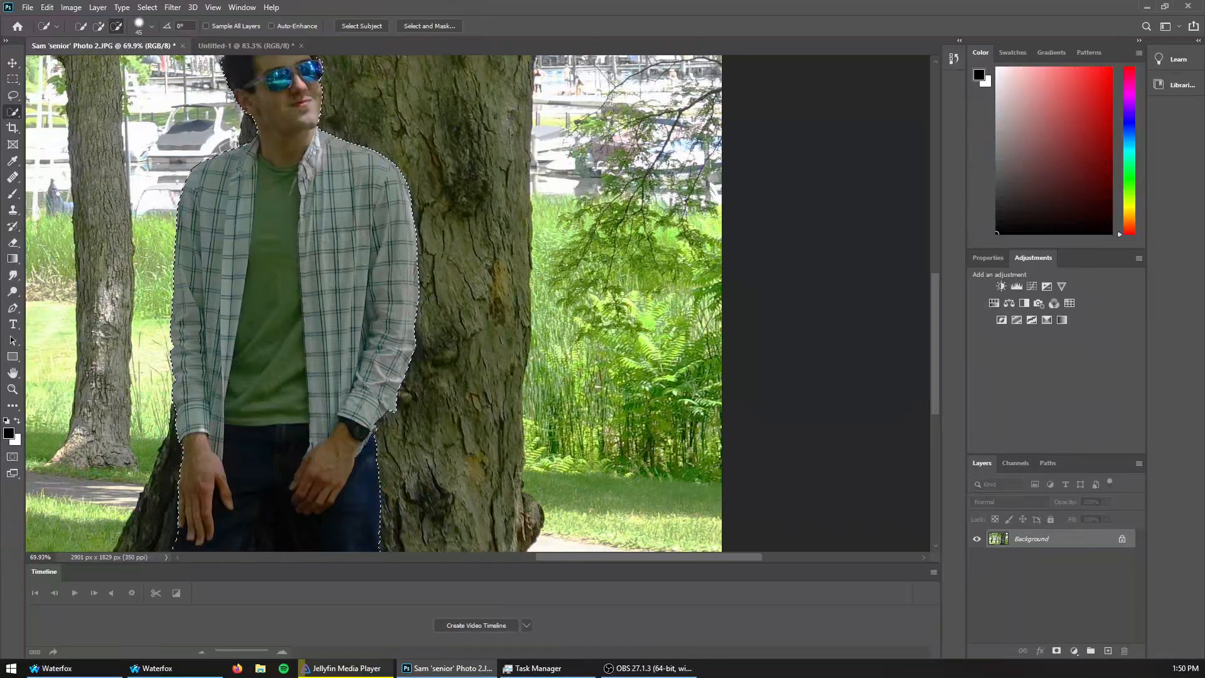
pyautogui.scroll(5, 219, 132)
pyautogui.press('[')
pyautogui.press('[')
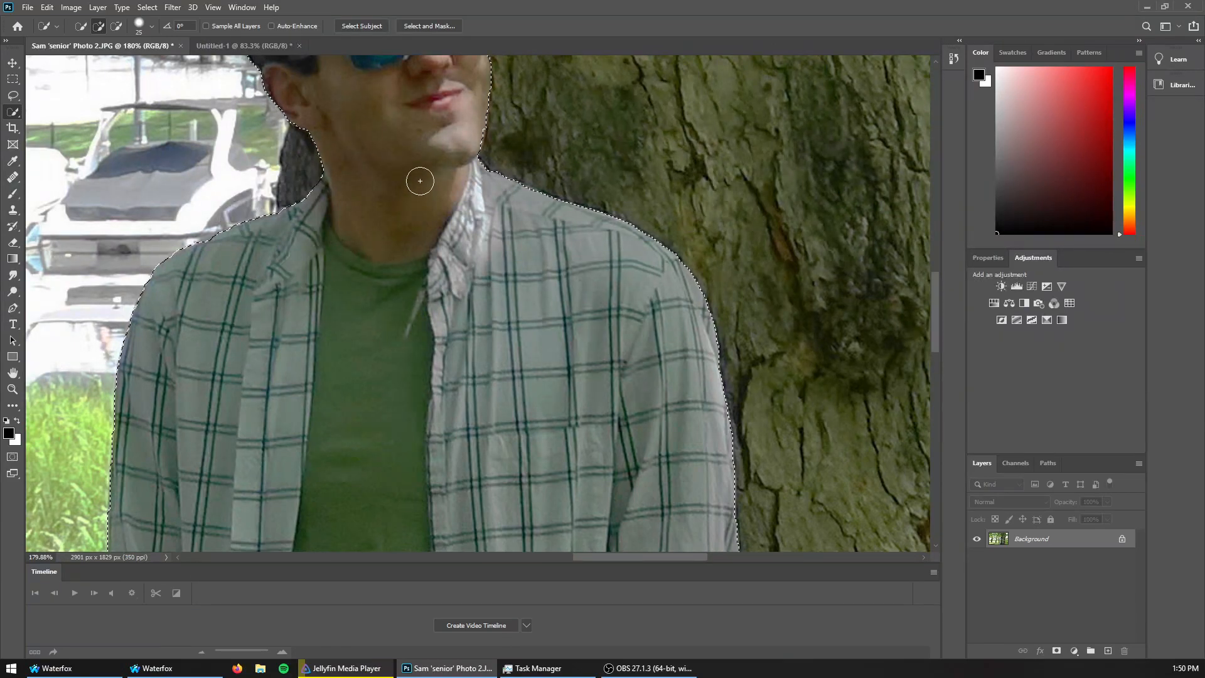
pyautogui.moveTo(589, 197); pyautogui.dragTo(498, 154)
# Paste the cutout into the blank document and inspect its edge along the collar and tree-side shoulder
pyautogui.click(244, 46)
pyautogui.hotkey('ctrl', 'v')
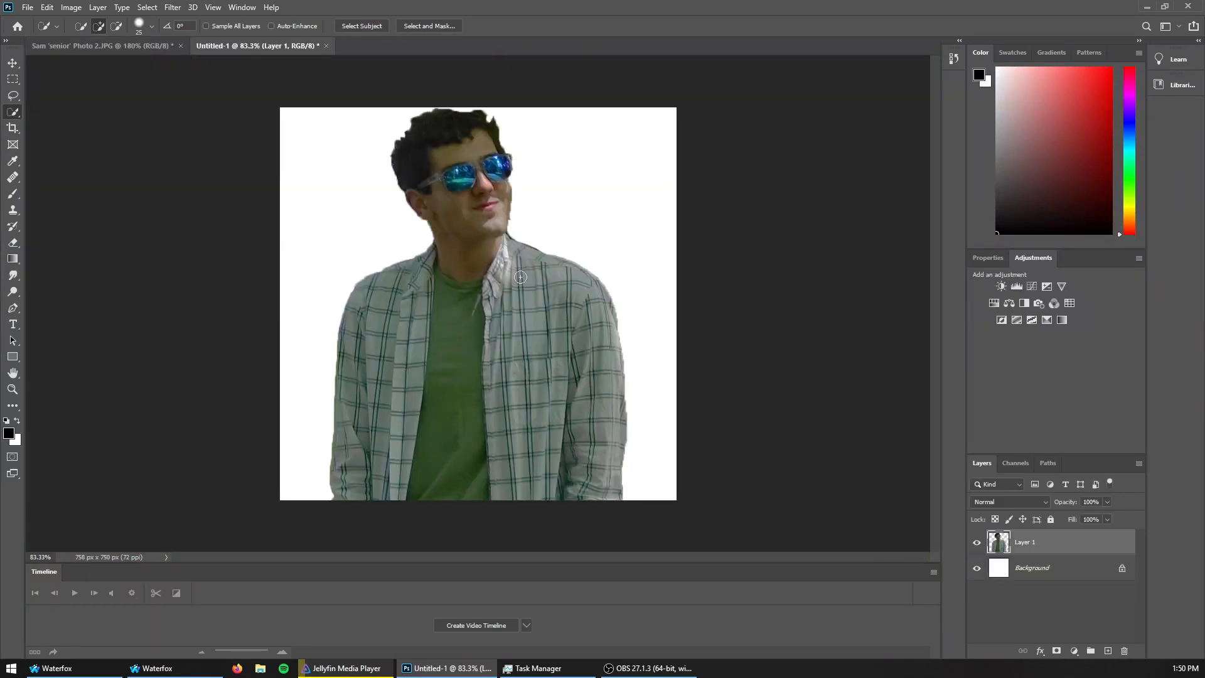
pyautogui.scroll(5, 532, 251)
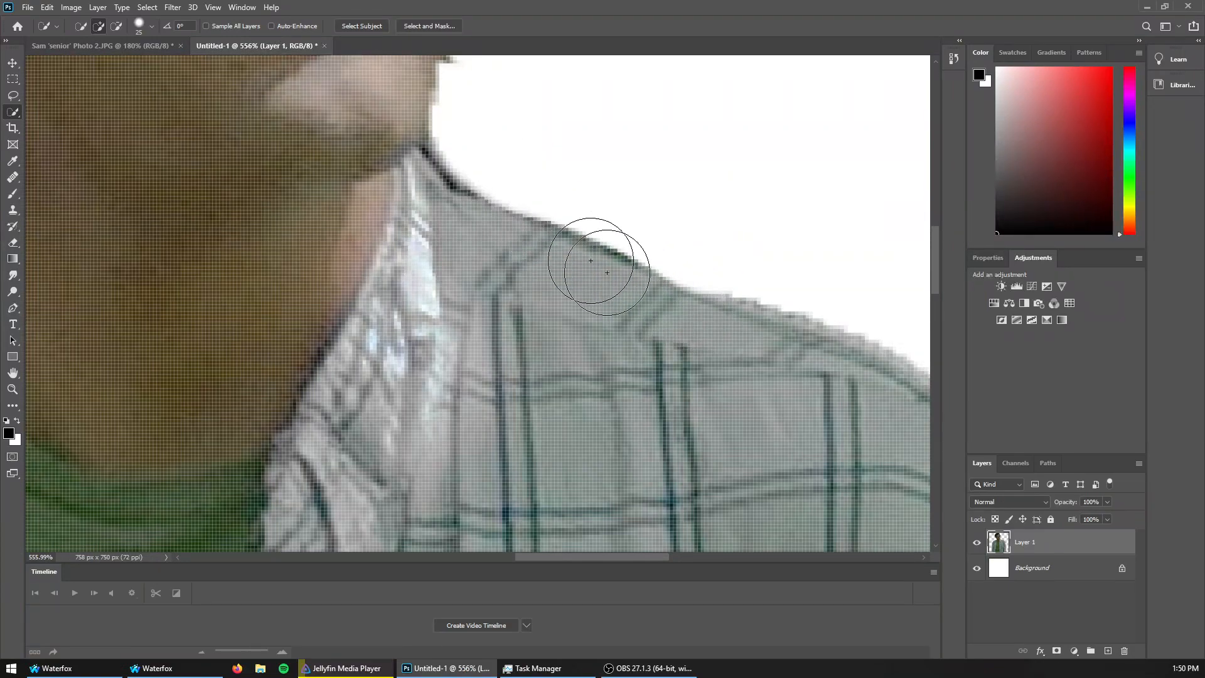
pyautogui.scroll(-3, 370, 195)
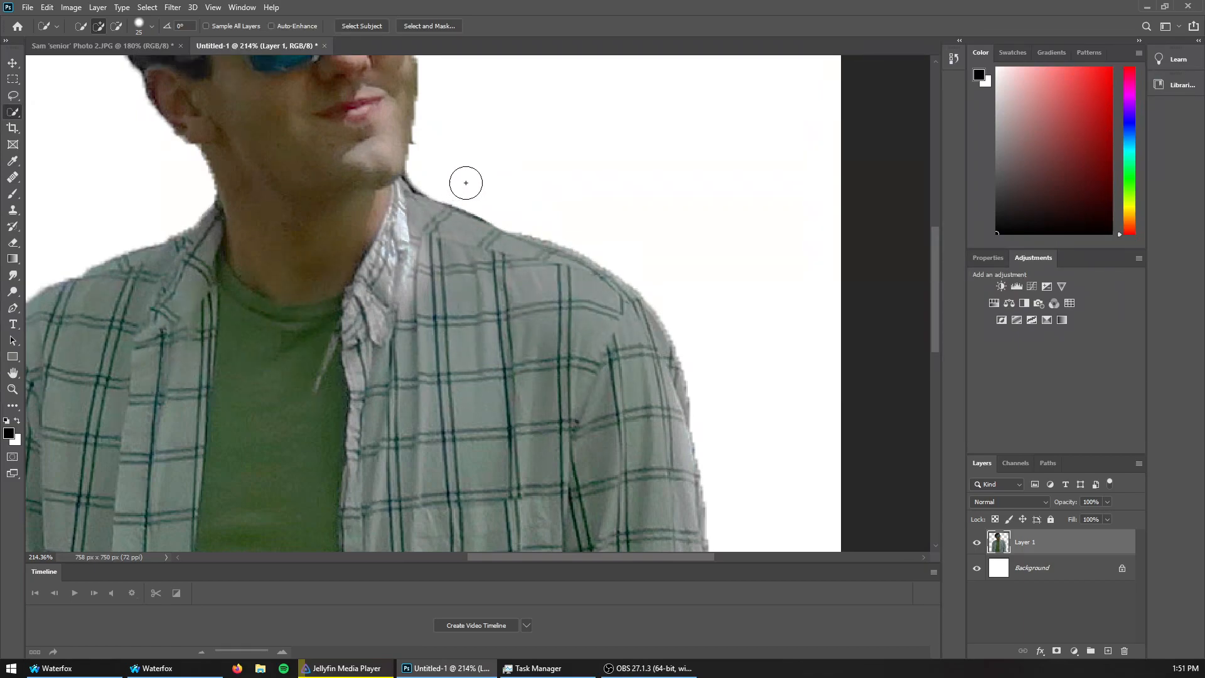
# Return to the park photo and lower the Quick Selection brush's hardness further
pyautogui.click(147, 46)
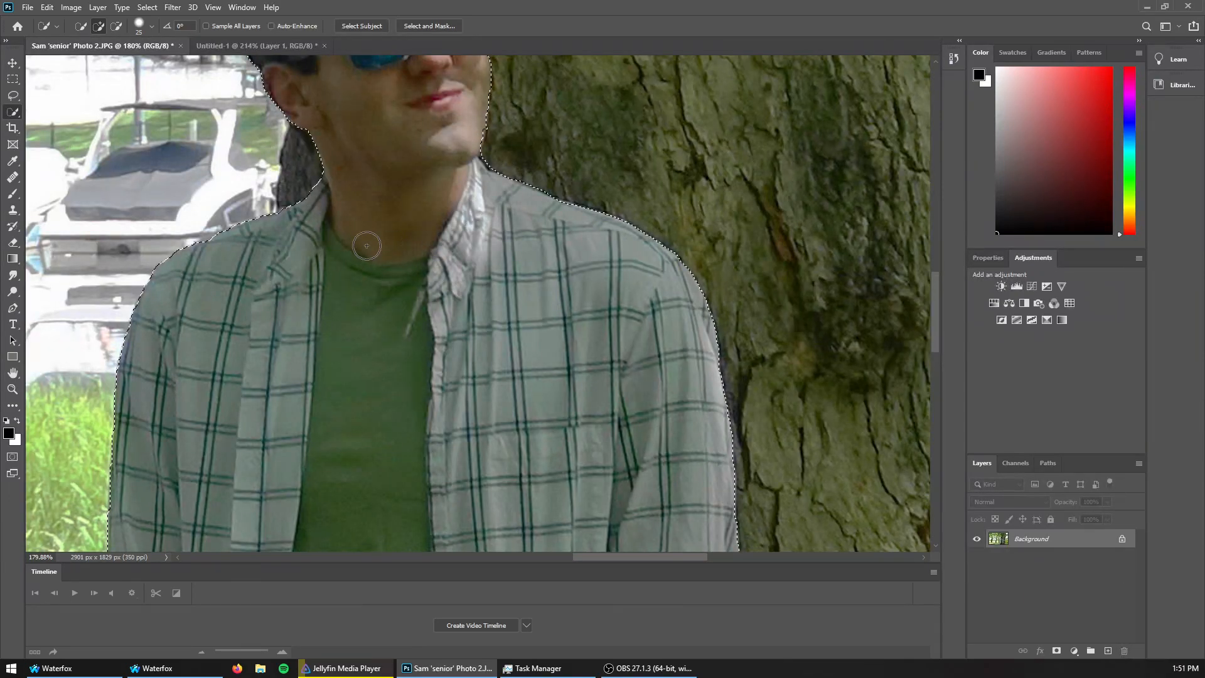
pyautogui.scroll(-5, 392, 245)
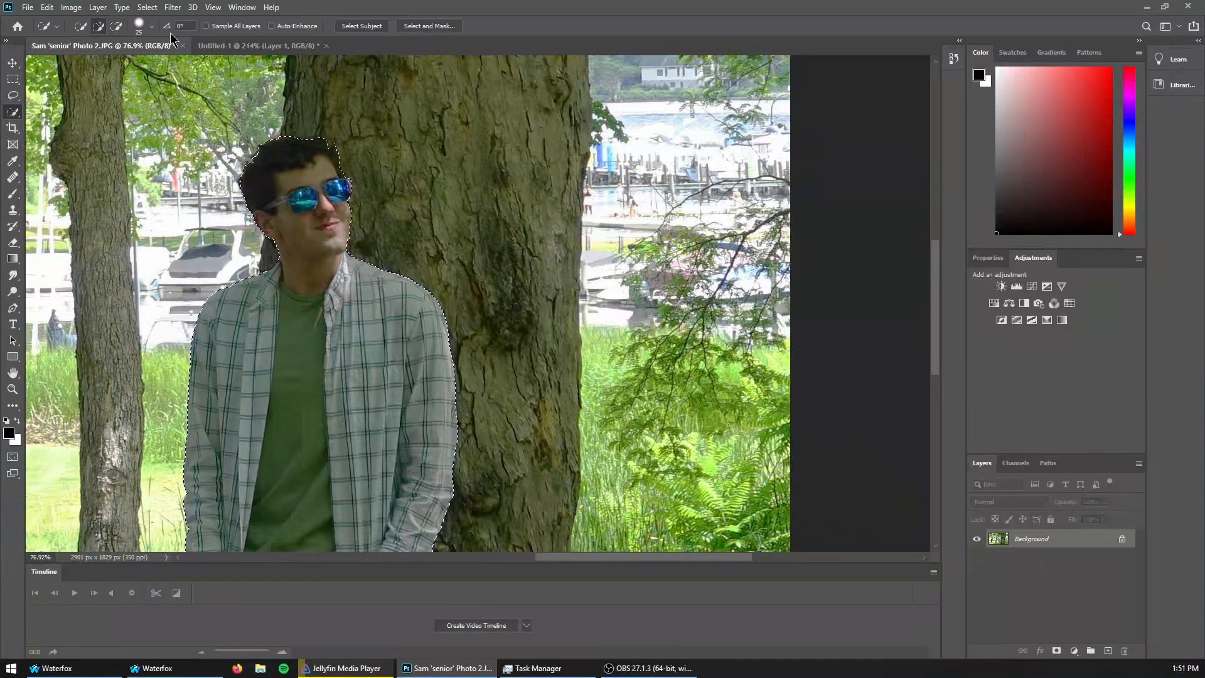
pyautogui.click(151, 26)
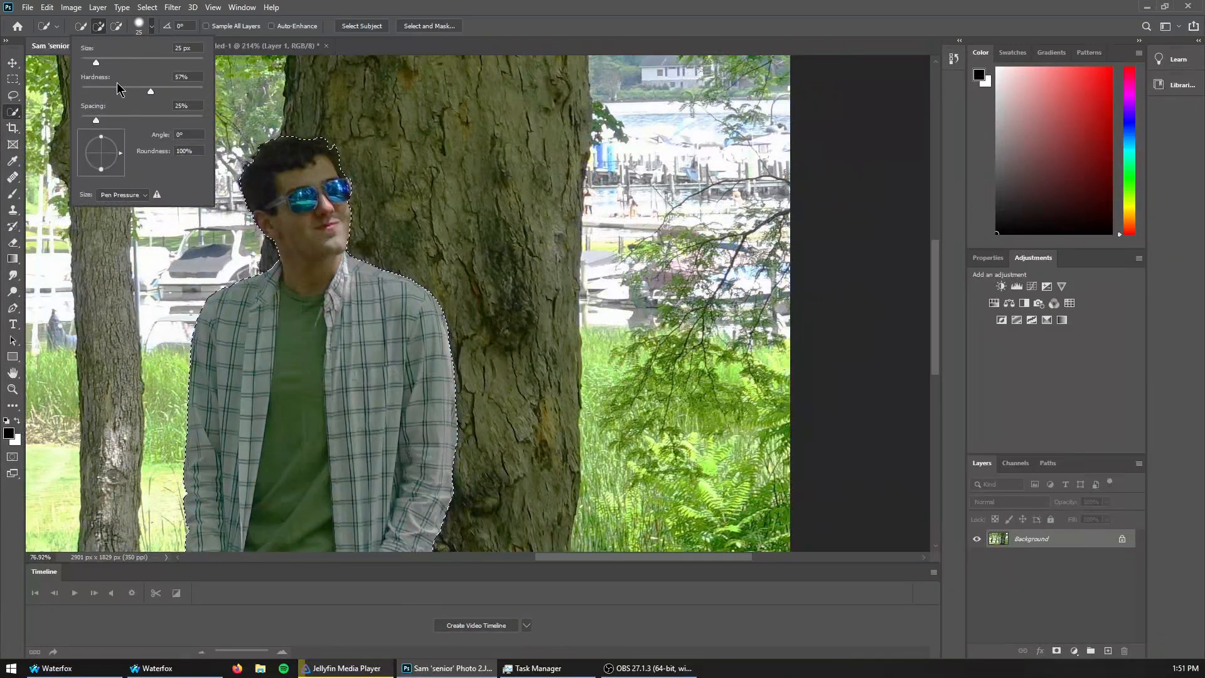
pyautogui.moveTo(150, 91); pyautogui.dragTo(124, 94)
pyautogui.press('Return')
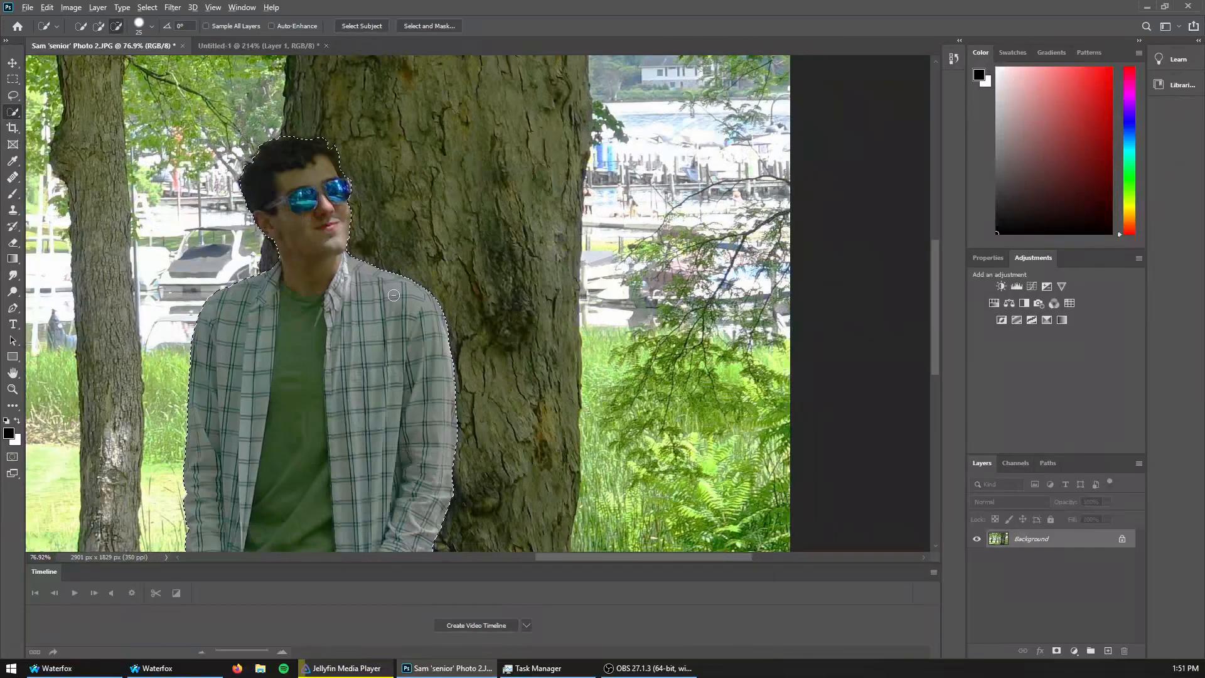
# Subtract the head and the tree-side shoulder and outer sleeve from the man's selection
pyautogui.scroll(4, 338, 222)
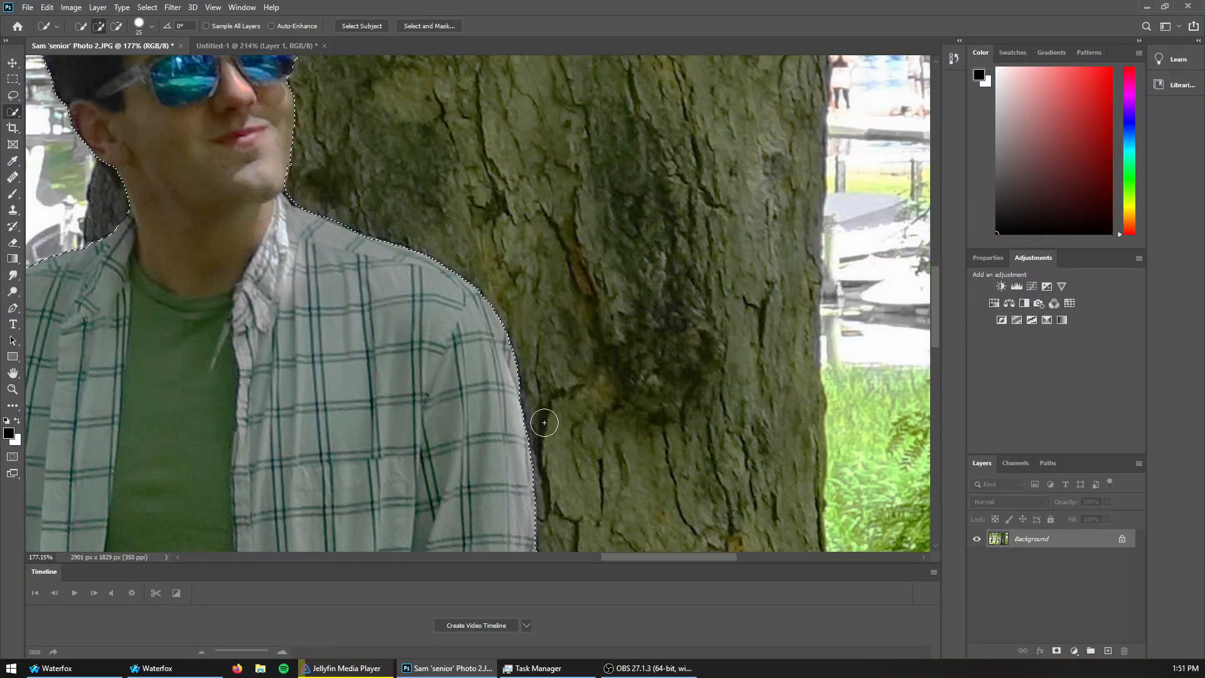
pyautogui.scroll(-5, 259, 266)
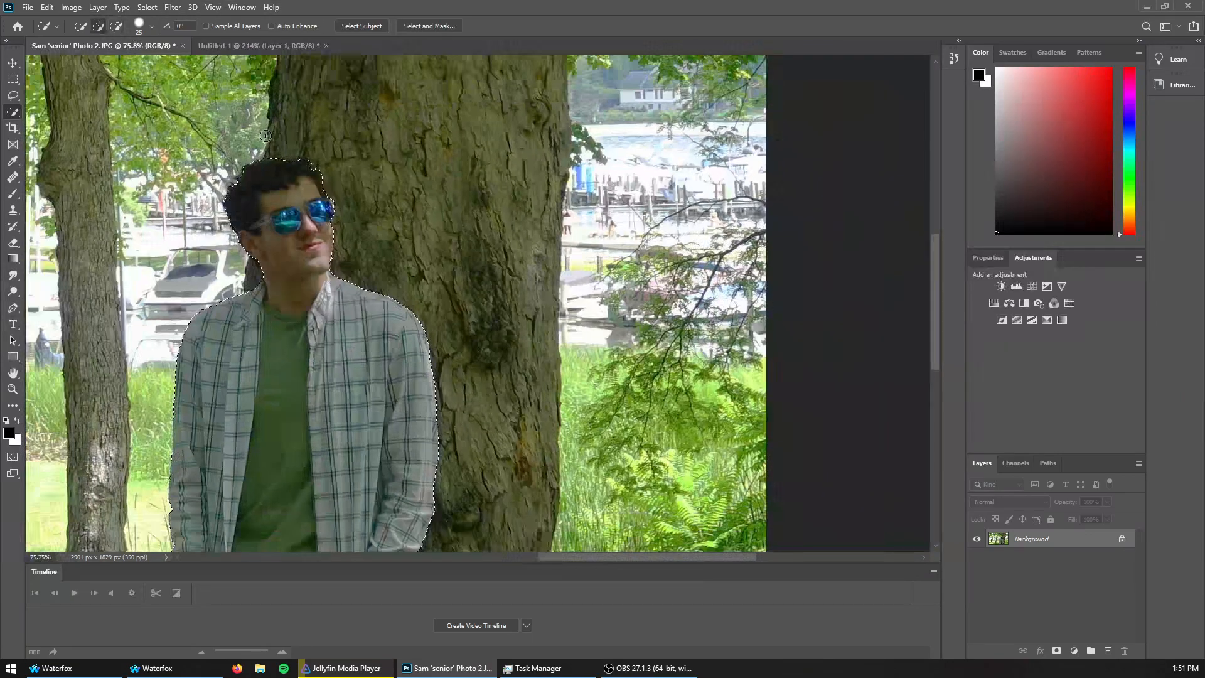
pyautogui.moveTo(260, 266)
pyautogui.mouseDown()
pyautogui.moveTo(323, 243)
pyautogui.moveTo(236, 208)
pyautogui.moveTo(247, 169)
pyautogui.moveTo(289, 227)
pyautogui.moveTo(326, 215)
pyautogui.moveTo(312, 239)
pyautogui.moveTo(324, 300)
pyautogui.moveTo(439, 320)
pyautogui.moveTo(388, 316)
pyautogui.mouseUp()
pyautogui.moveTo(410, 405); pyautogui.dragTo(407, 384)
pyautogui.moveTo(425, 533); pyautogui.dragTo(393, 309)
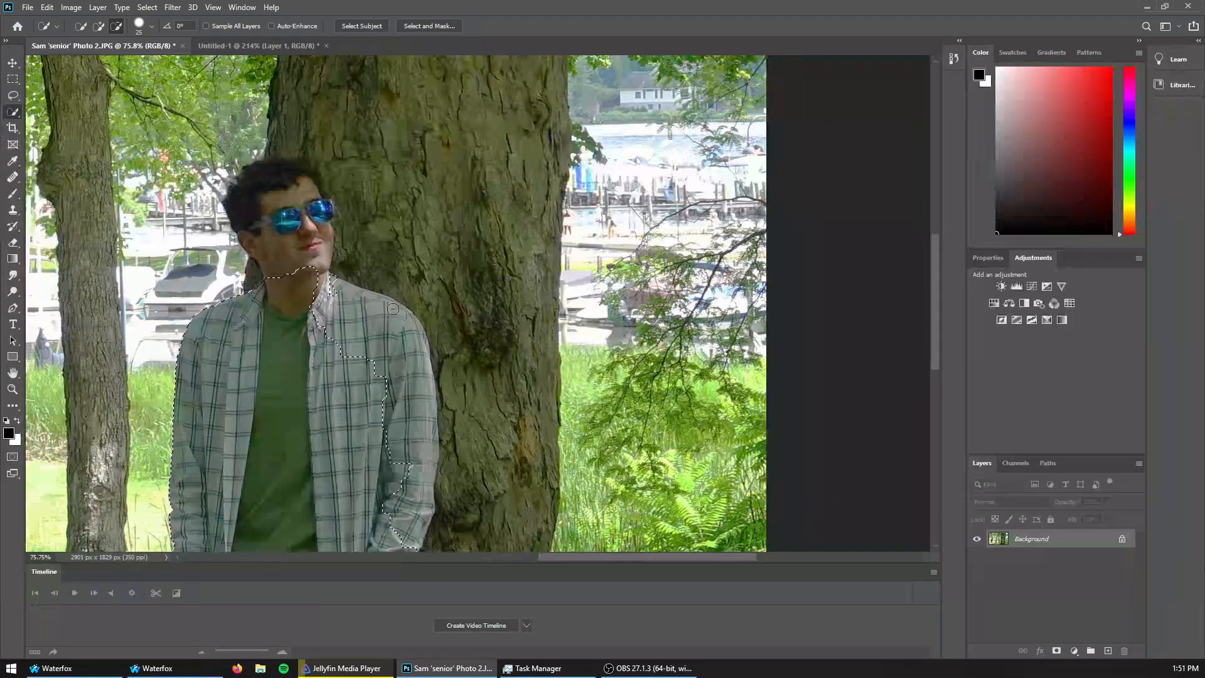
# Brush the tree-side shoulder, sleeve and the head back into the man's selection with the Quick Selection tool
pyautogui.click(151, 25)
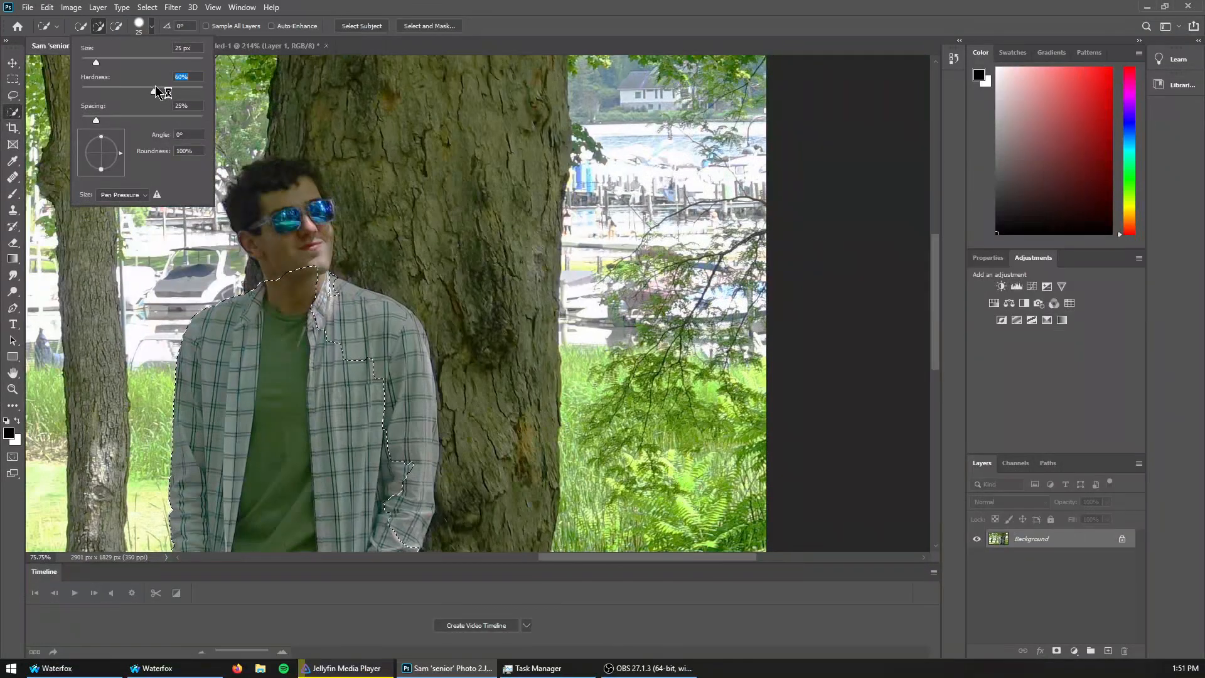
pyautogui.click(146, 7)
pyautogui.click(347, 6)
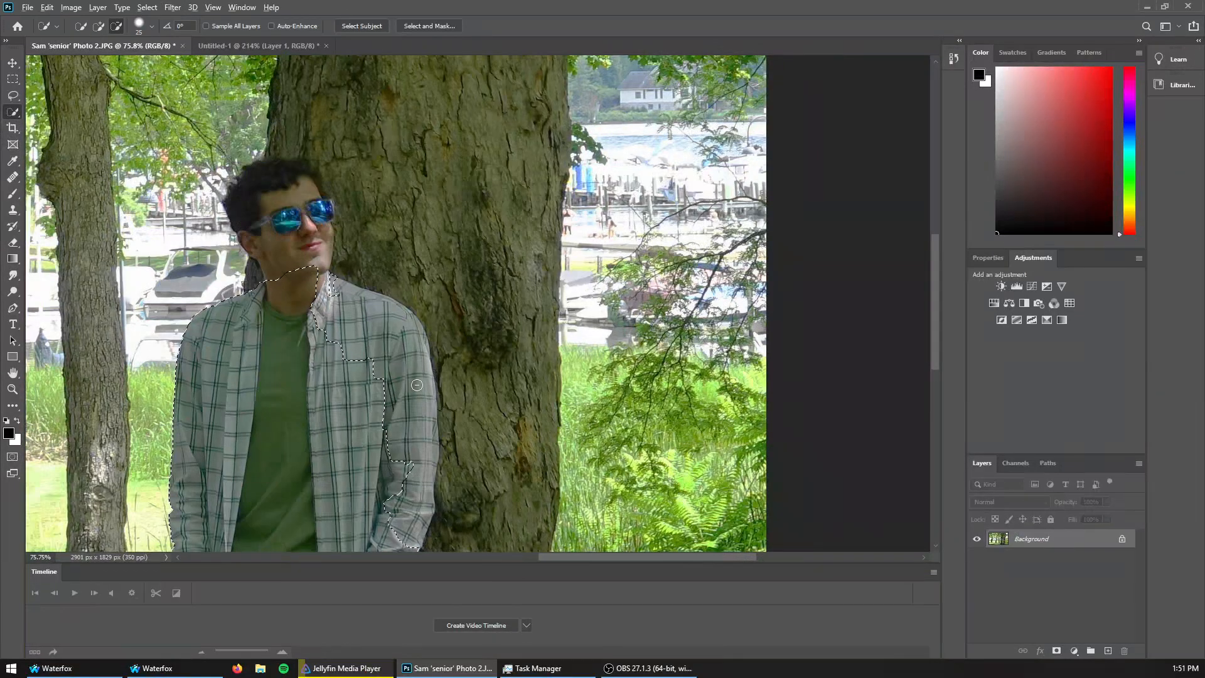
pyautogui.scroll(5, 406, 381)
pyautogui.moveTo(227, 236)
pyautogui.mouseDown()
pyautogui.moveTo(330, 300)
pyautogui.moveTo(257, 261)
pyautogui.moveTo(267, 303)
pyautogui.moveTo(276, 208)
pyautogui.moveTo(342, 236)
pyautogui.moveTo(421, 425)
pyautogui.moveTo(377, 262)
pyautogui.moveTo(429, 372)
pyautogui.moveTo(441, 455)
pyautogui.moveTo(421, 500)
pyautogui.moveTo(370, 310)
pyautogui.moveTo(324, 323)
pyautogui.moveTo(378, 450)
pyautogui.moveTo(325, 267)
pyautogui.mouseUp()
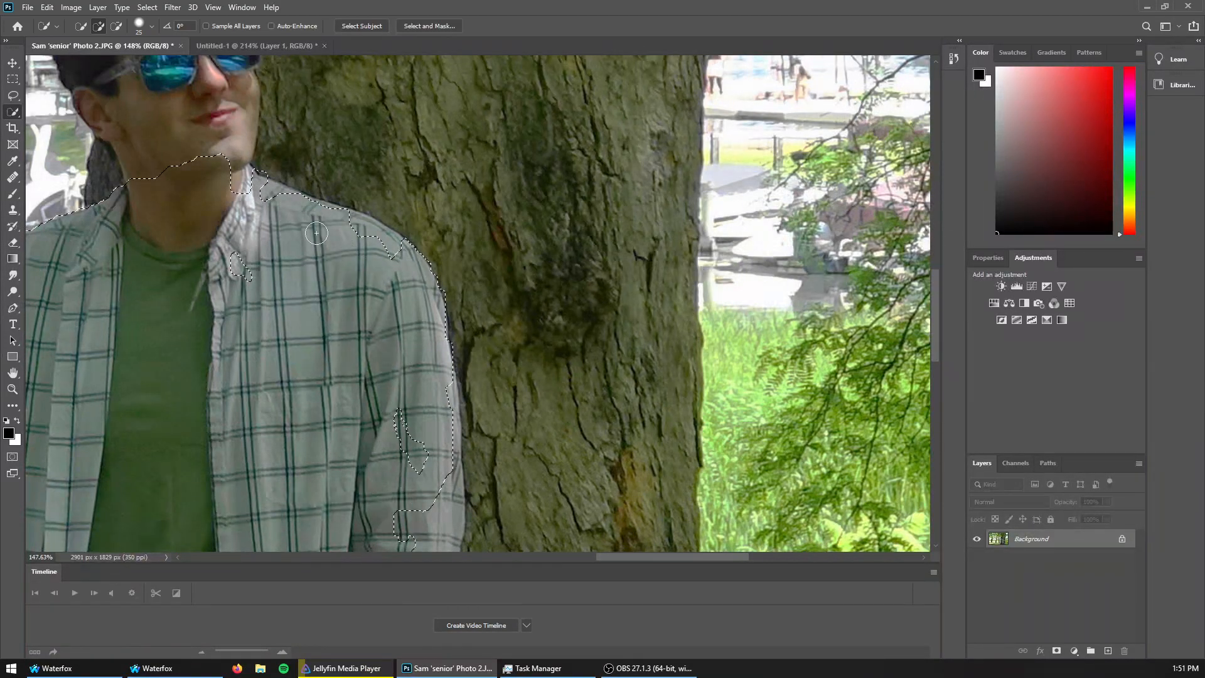
pyautogui.moveTo(435, 467)
pyautogui.mouseDown()
pyautogui.moveTo(412, 453)
pyautogui.moveTo(408, 404)
pyautogui.mouseUp()
pyautogui.moveTo(424, 540)
pyautogui.mouseDown()
pyautogui.moveTo(458, 424)
pyautogui.moveTo(441, 364)
pyautogui.mouseUp()
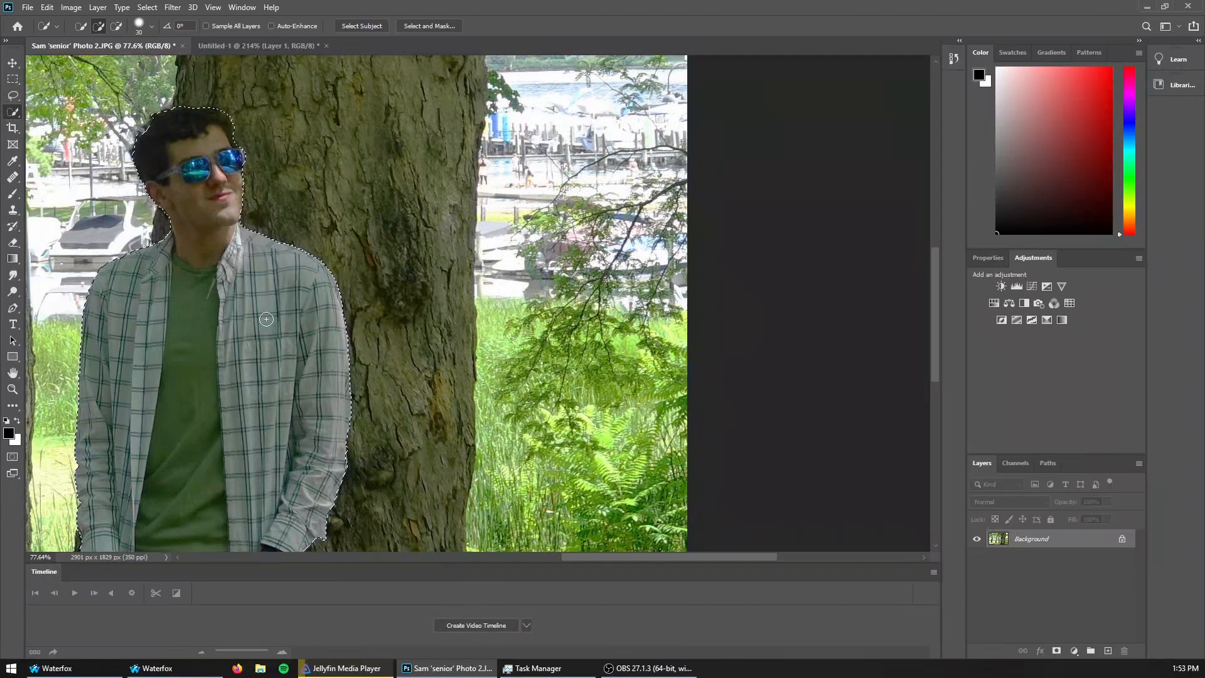
# Clear the old cutout from the blank document and paste the newly selected man on a new layer
pyautogui.hotkey('ctrl', 'Tab')
pyautogui.scroll(-3, 341, 292)
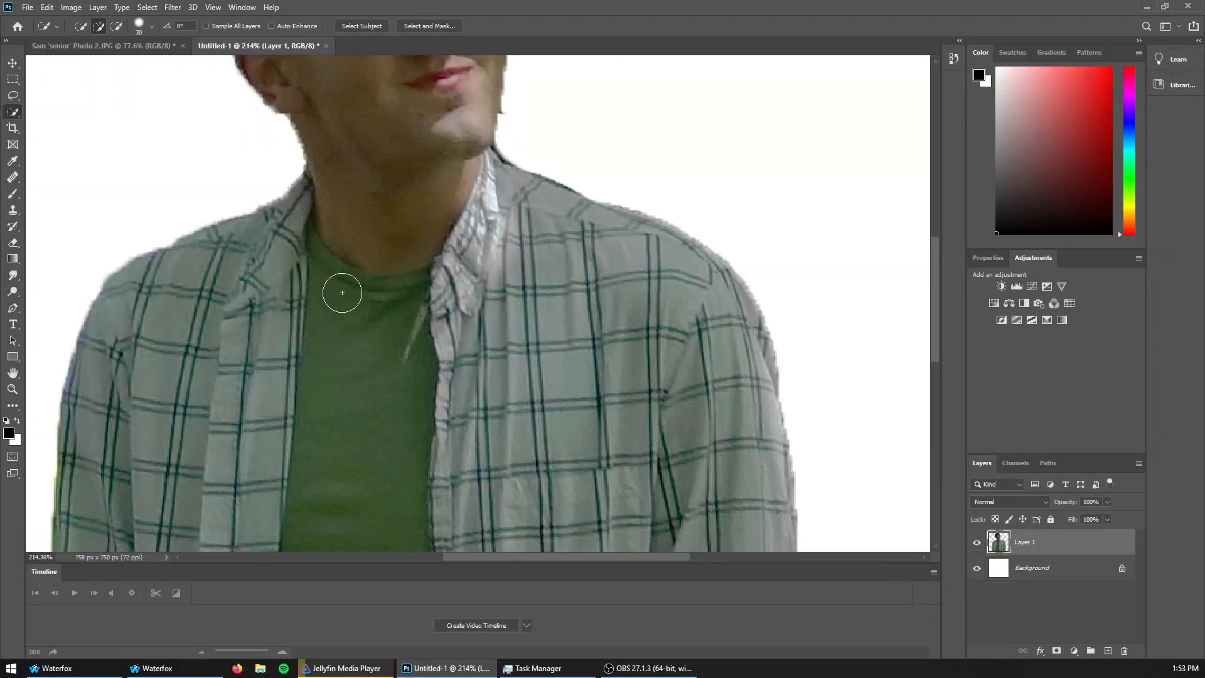
pyautogui.scroll(-6, 342, 292)
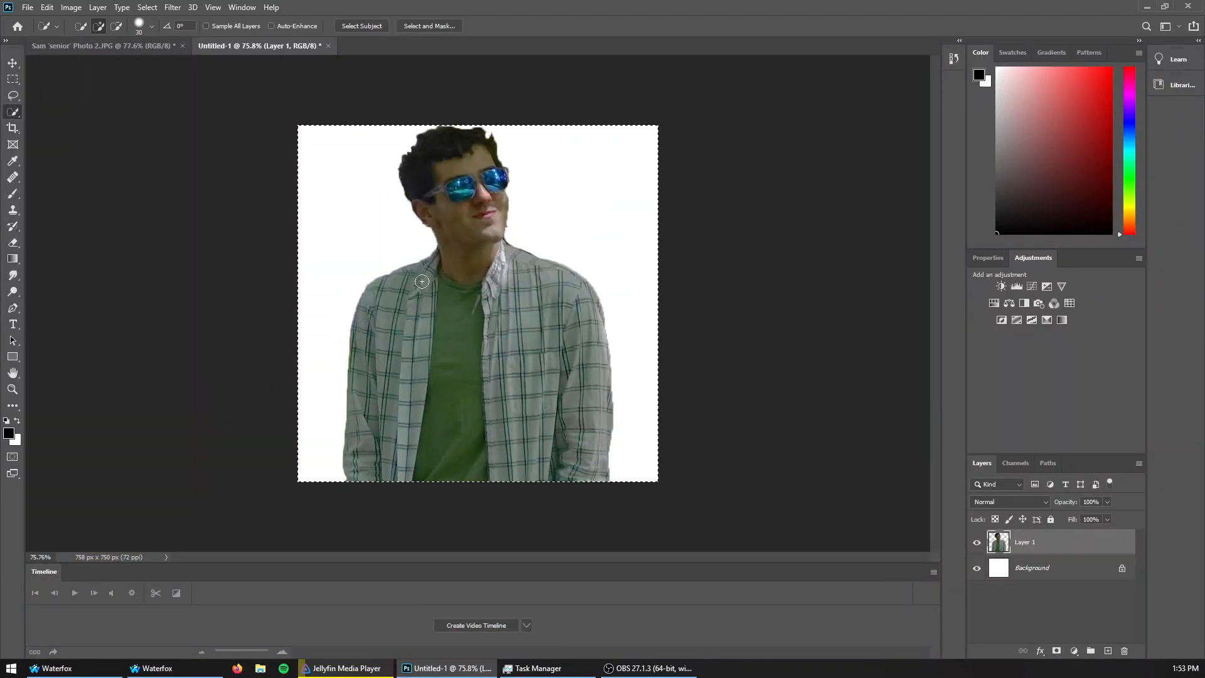
pyautogui.hotkey('ctrl', 'x')
pyautogui.hotkey('ctrl', 'v')
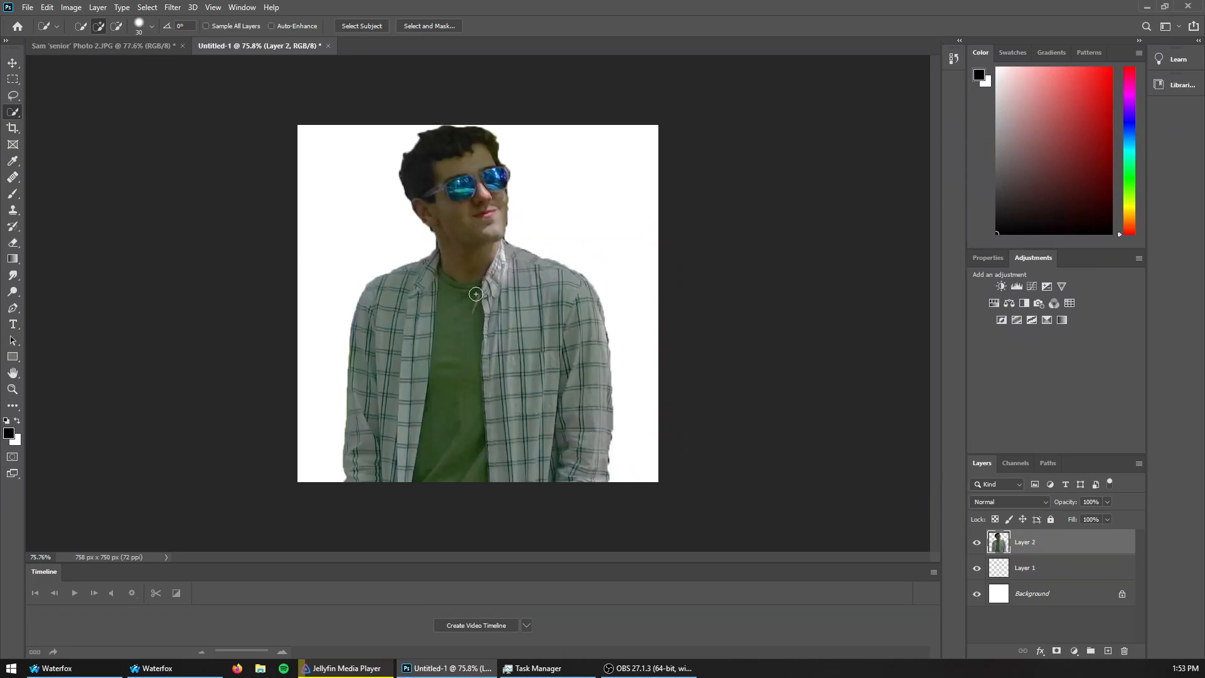
# Move the pasted cutout up the canvas and inspect the edges of both sleeves
pyautogui.press('v')
pyautogui.moveTo(446, 352)
pyautogui.mouseDown()
pyautogui.moveTo(409, 335)
pyautogui.moveTo(420, 224)
pyautogui.mouseUp()
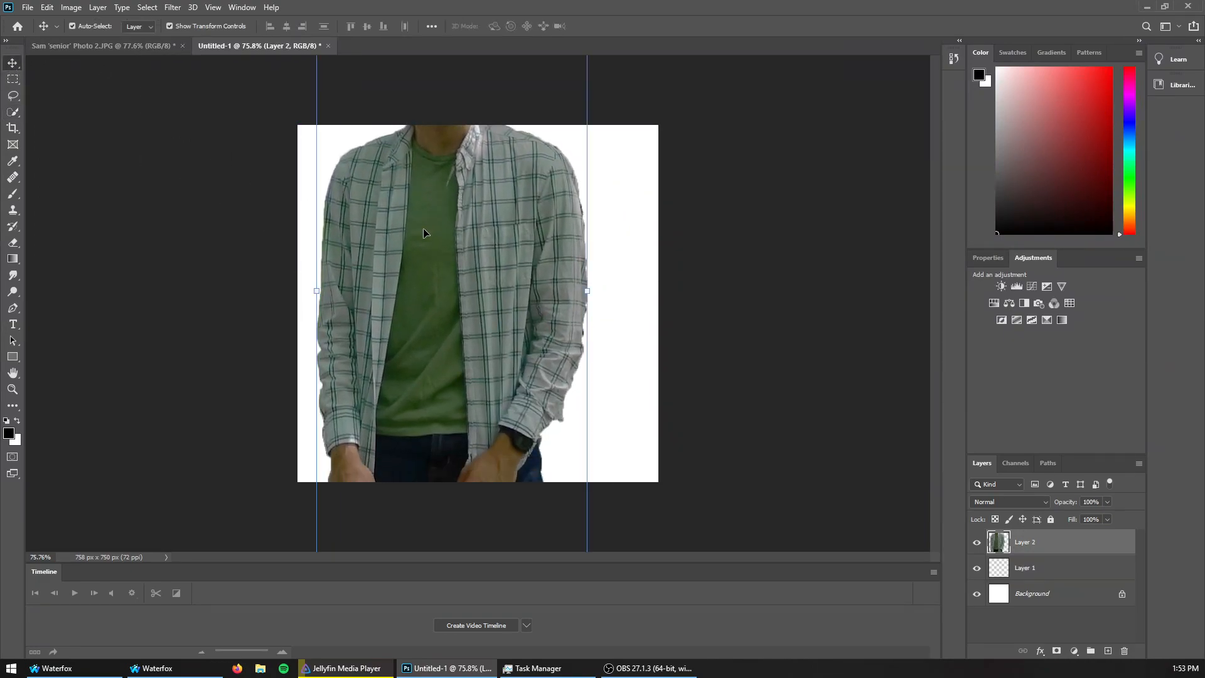
pyautogui.scroll(10, 622, 198)
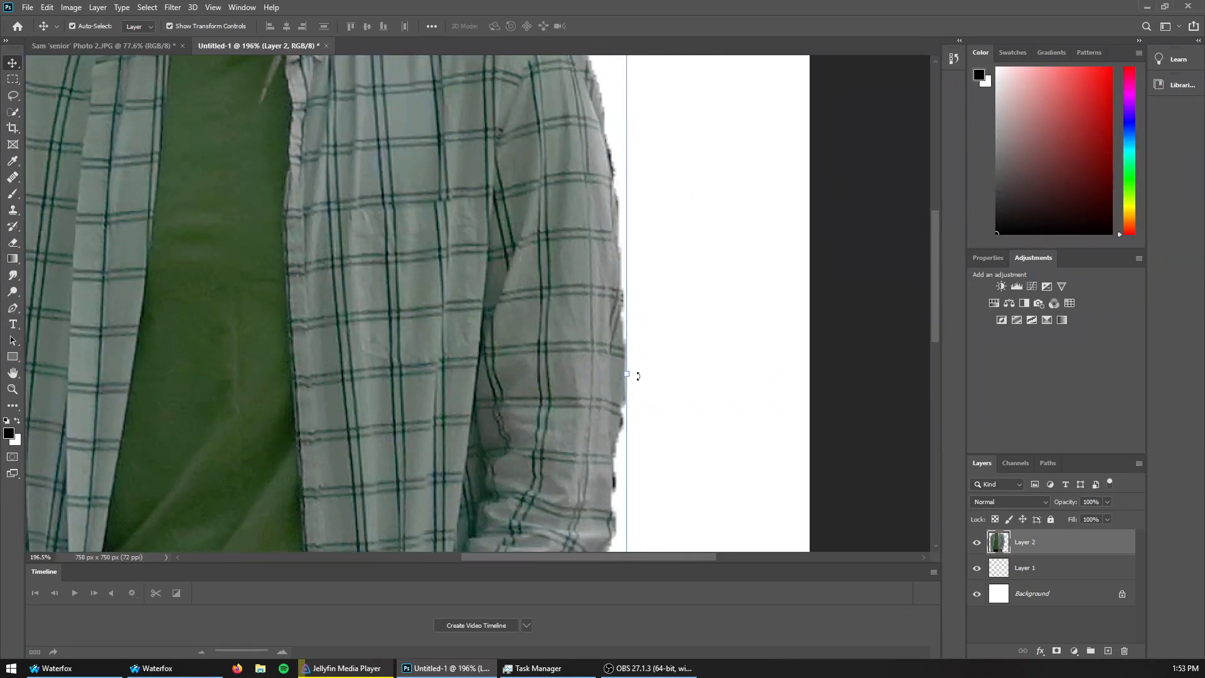
pyautogui.scroll(-5, 721, 414)
pyautogui.scroll(5, 232, 291)
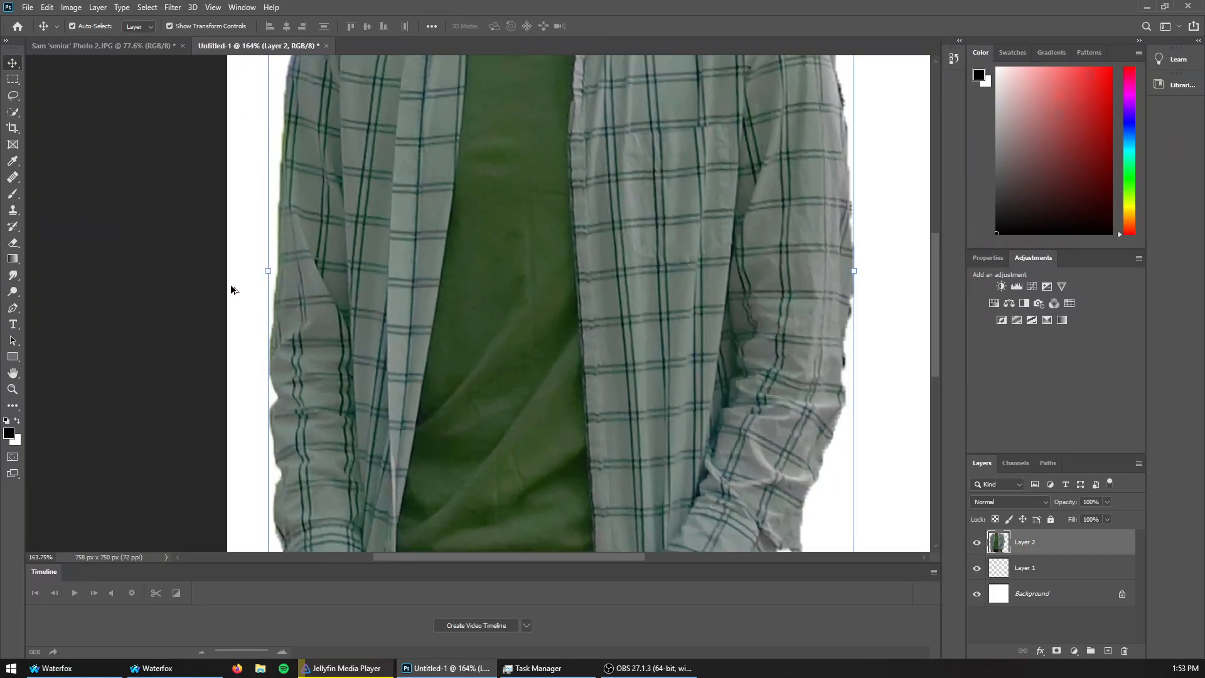
pyautogui.scroll(-2, 244, 541)
pyautogui.scroll(-1, 243, 540)
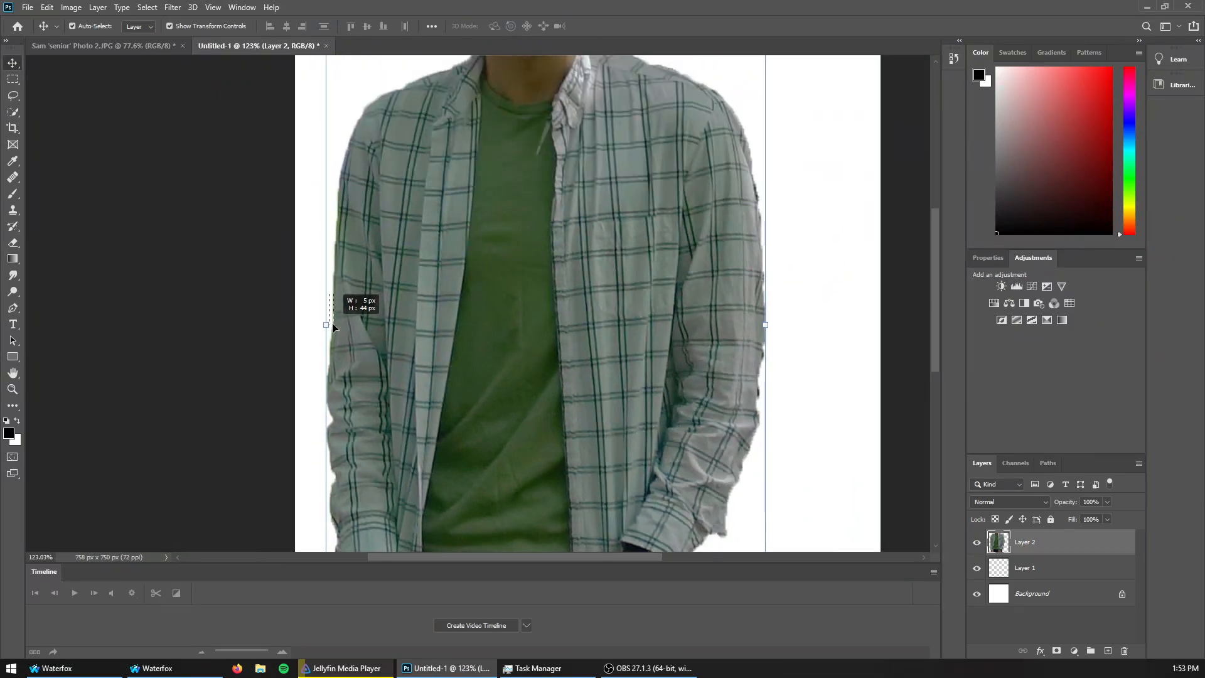
pyautogui.click(283, 442)
# Shift the cutout up to examine the hands and jeans, and back down to examine the head
pyautogui.moveTo(545, 255); pyautogui.dragTo(502, 41)
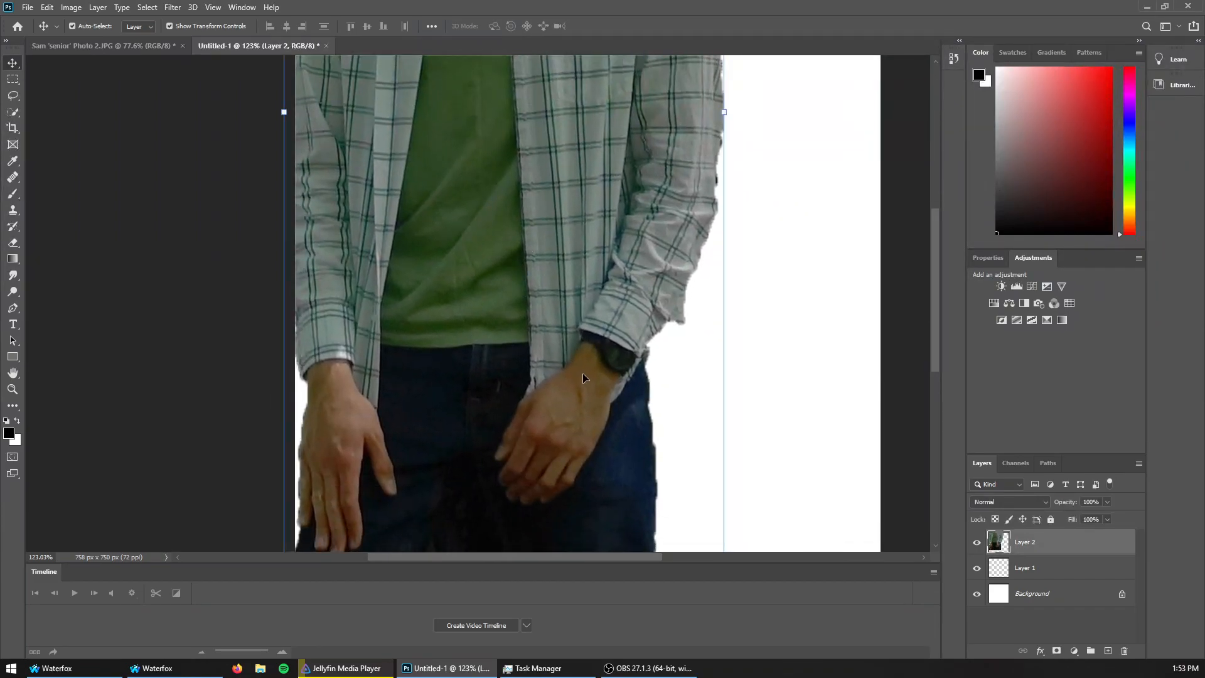
pyautogui.moveTo(581, 376); pyautogui.dragTo(549, 336)
pyautogui.moveTo(475, 194); pyautogui.dragTo(639, 475)
pyautogui.moveTo(566, 167); pyautogui.dragTo(517, 405)
pyautogui.scroll(-1, 399, 164)
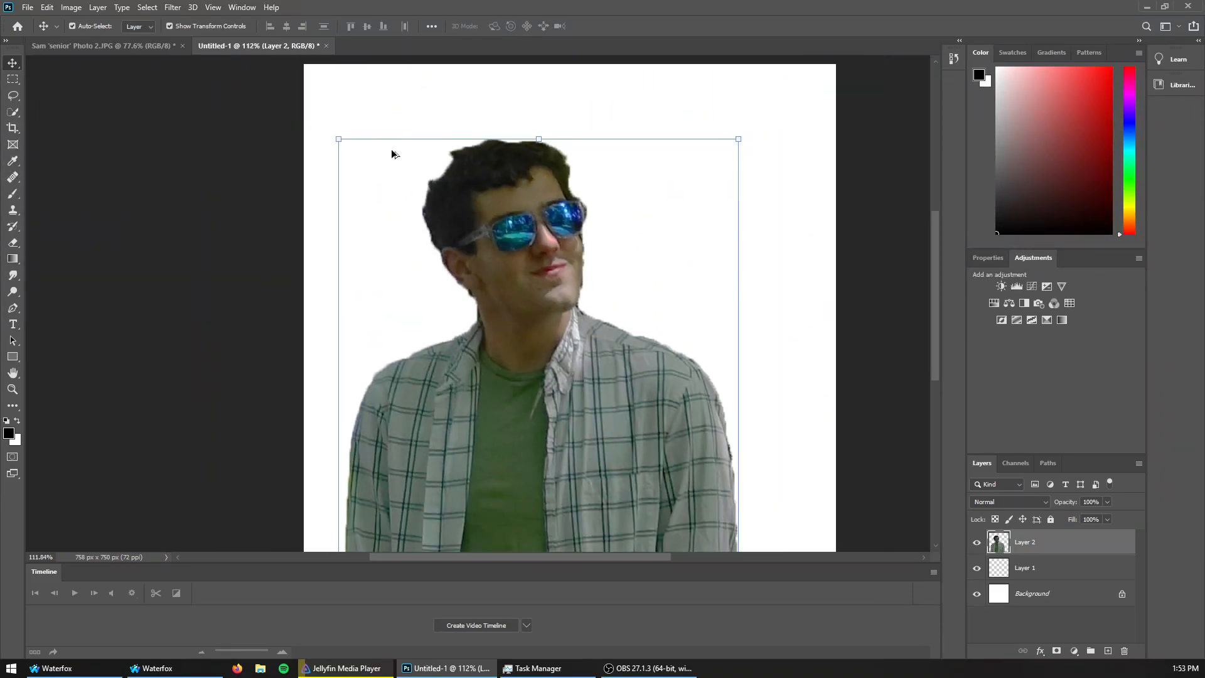
# Scale the cutout down to 81.35% and move it back over the middle of the canvas
pyautogui.moveTo(483, 350); pyautogui.dragTo(472, 157)
pyautogui.moveTo(518, 364); pyautogui.dragTo(573, 106)
pyautogui.moveTo(546, 405); pyautogui.dragTo(546, 208)
pyautogui.moveTo(783, 355); pyautogui.dragTo(665, 193)
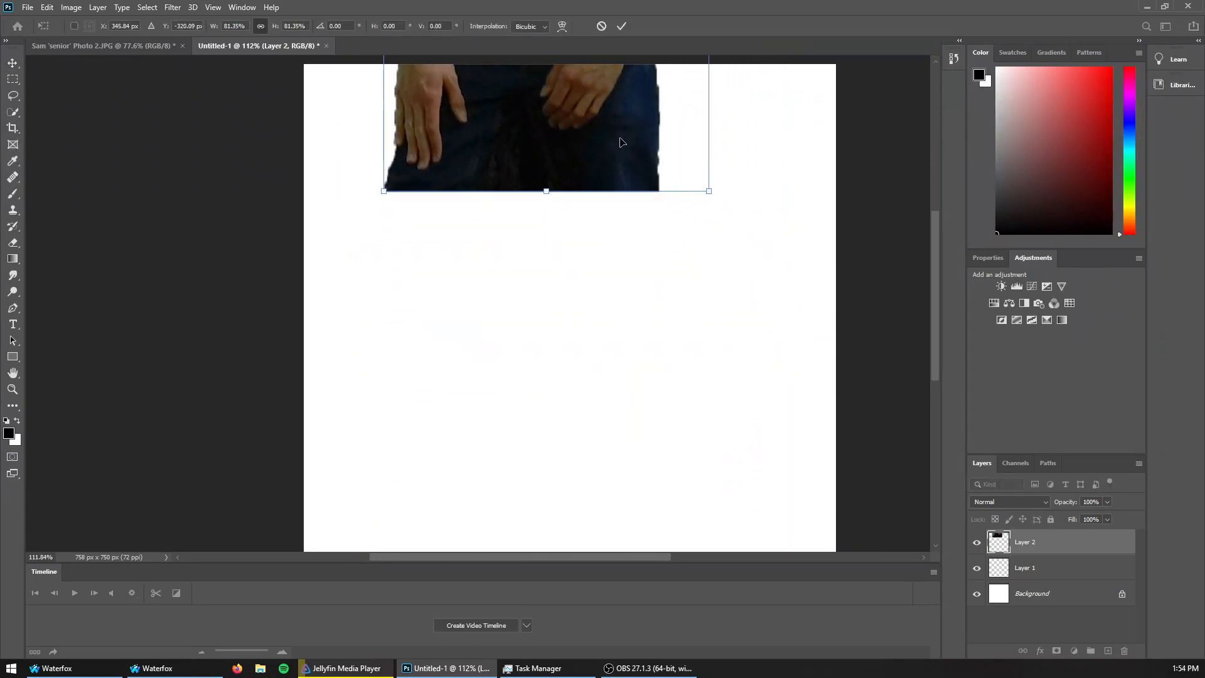
pyautogui.moveTo(620, 140); pyautogui.dragTo(593, 503)
pyautogui.moveTo(476, 202); pyautogui.dragTo(535, 383)
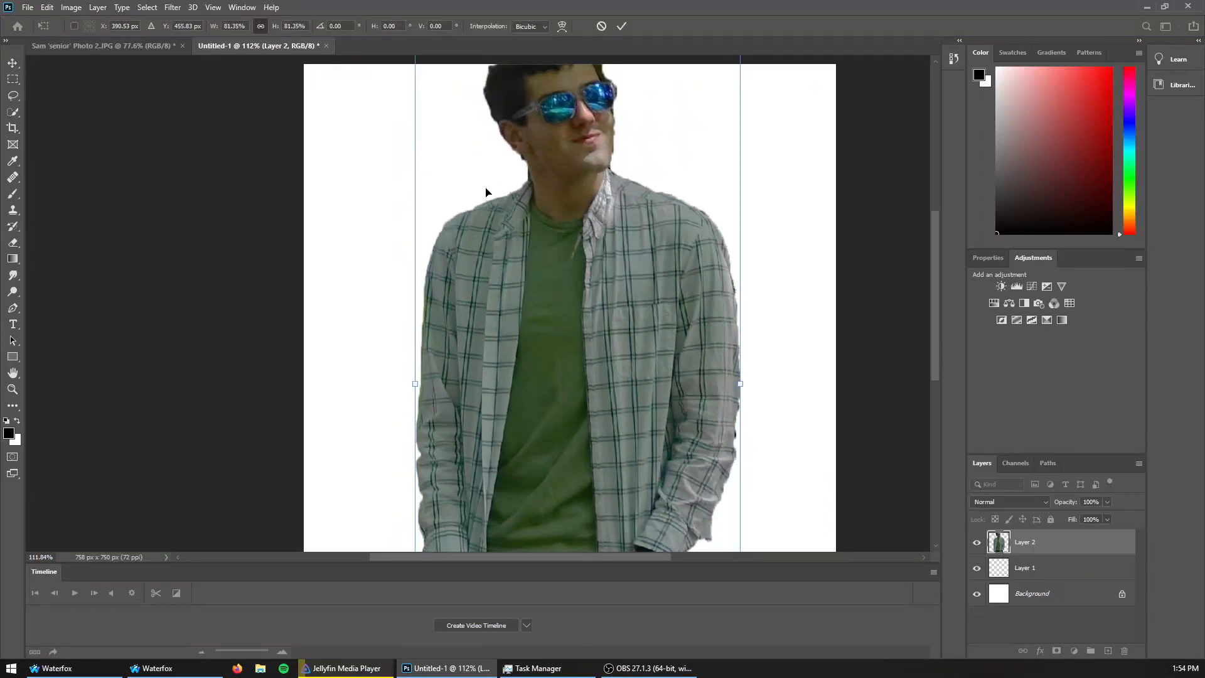
# Rotate the cutout to -6.21° and inspect the edge of the shoulder and sleeve
pyautogui.moveTo(405, 270)
pyautogui.mouseDown()
pyautogui.moveTo(385, 277)
pyautogui.moveTo(398, 290)
pyautogui.mouseUp()
pyautogui.scroll(5, 426, 231)
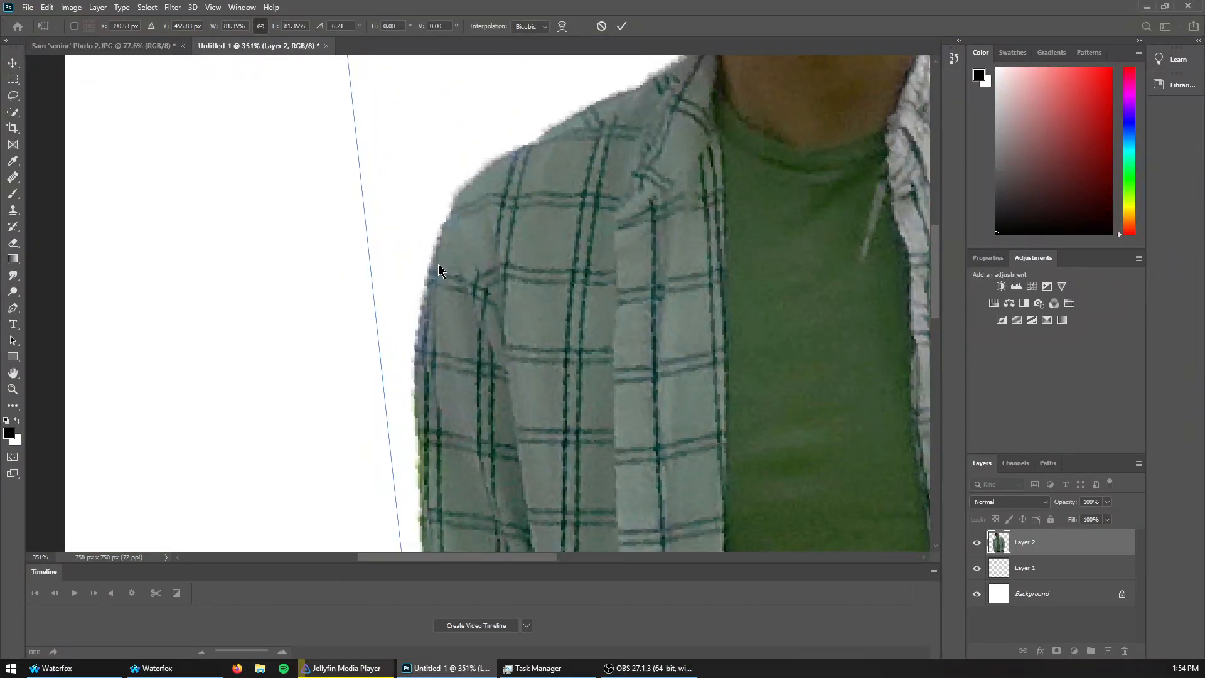
pyautogui.scroll(-8, 314, 333)
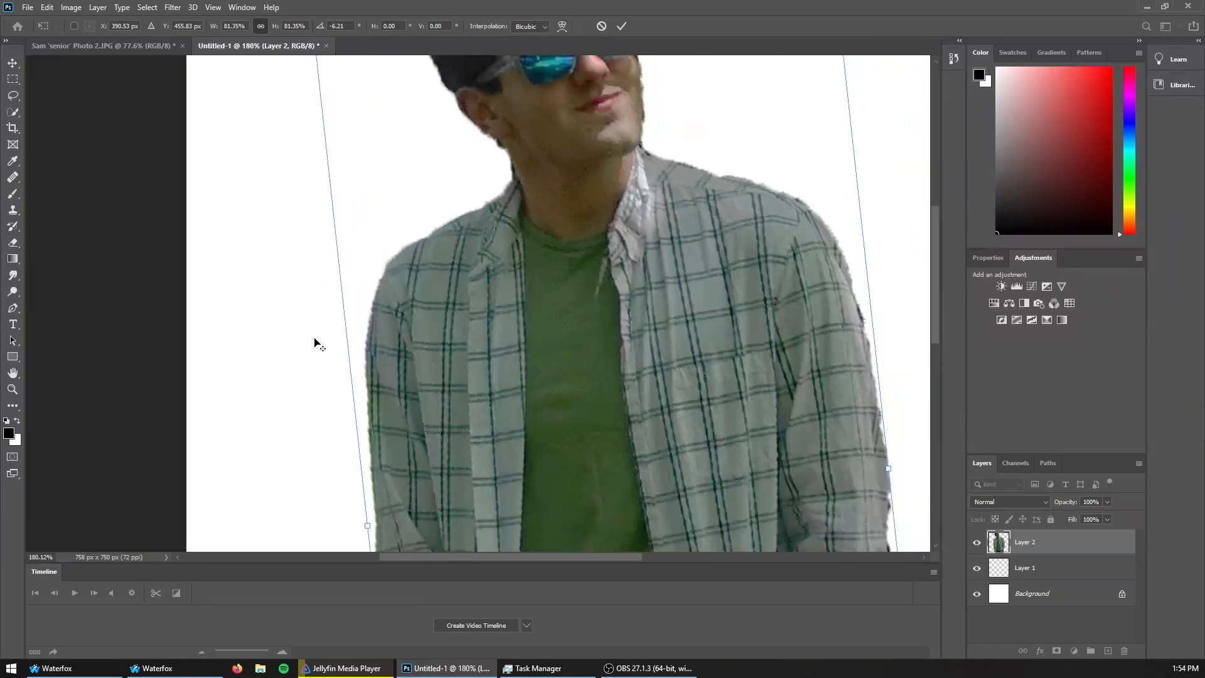
# Shrink the cutout to 15.34%, rotate it to 1.41° and place it in the canvas's upper-left area
pyautogui.moveTo(486, 371); pyautogui.dragTo(475, 294)
pyautogui.moveTo(651, 339); pyautogui.dragTo(640, 374)
pyautogui.moveTo(538, 380); pyautogui.dragTo(559, 207)
pyautogui.moveTo(623, 380); pyautogui.dragTo(507, 102)
pyautogui.moveTo(476, 88); pyautogui.dragTo(566, 363)
pyautogui.moveTo(576, 98); pyautogui.dragTo(353, 224)
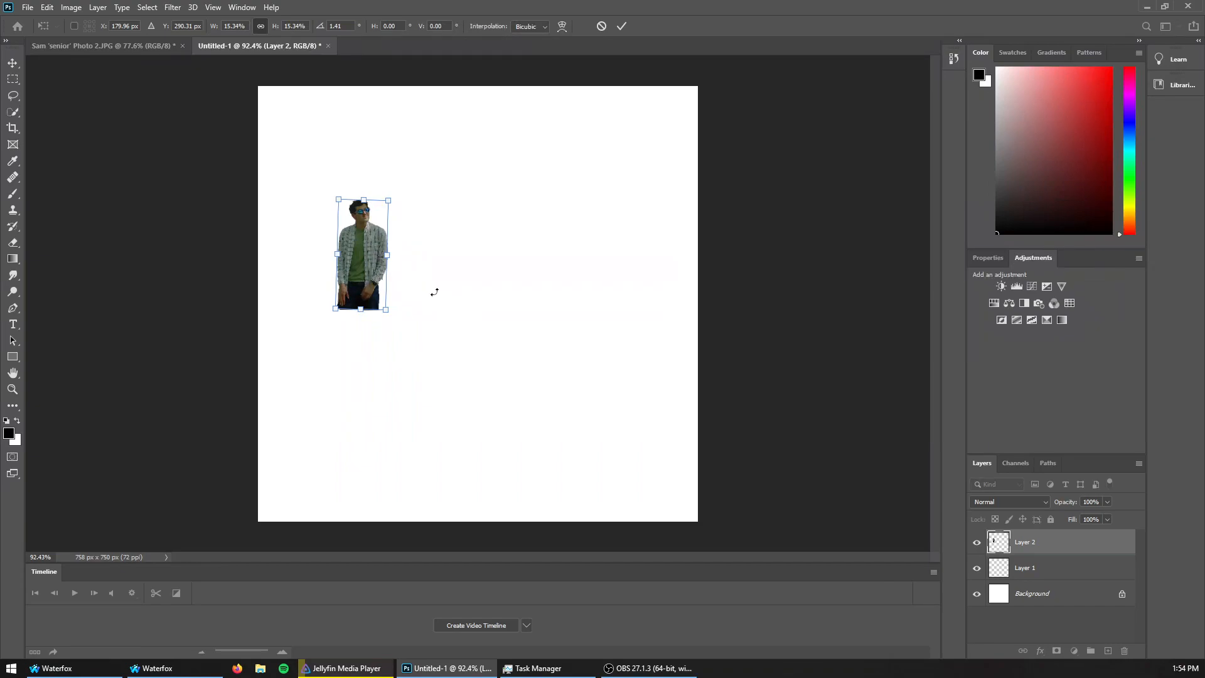
pyautogui.click(16, 65)
# Duplicate the small cutout twice, placing one copy beside the original and the other overlapping just below it
pyautogui.hotkey('ctrl', 'c')
pyautogui.hotkey('ctrl', 'v')
pyautogui.moveTo(489, 315); pyautogui.dragTo(416, 251)
pyautogui.hotkey('ctrl', 'v')
pyautogui.moveTo(484, 291); pyautogui.dragTo(402, 281)
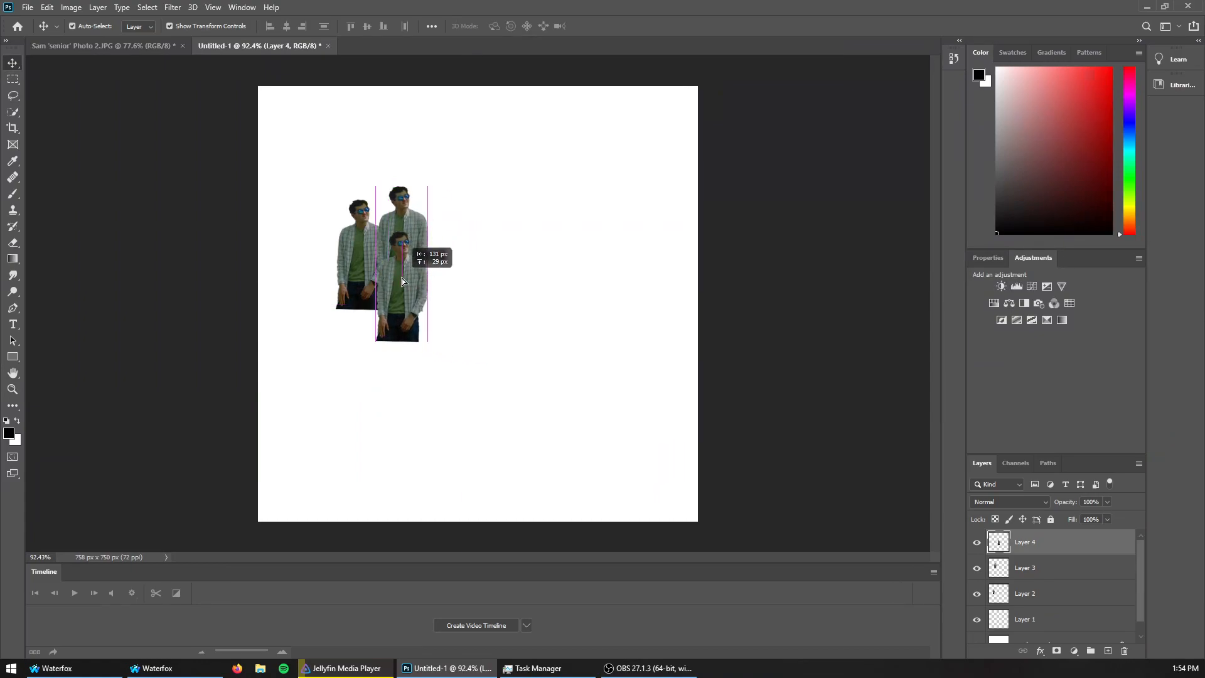
pyautogui.click(505, 300)
pyautogui.scroll(5, 329, 241)
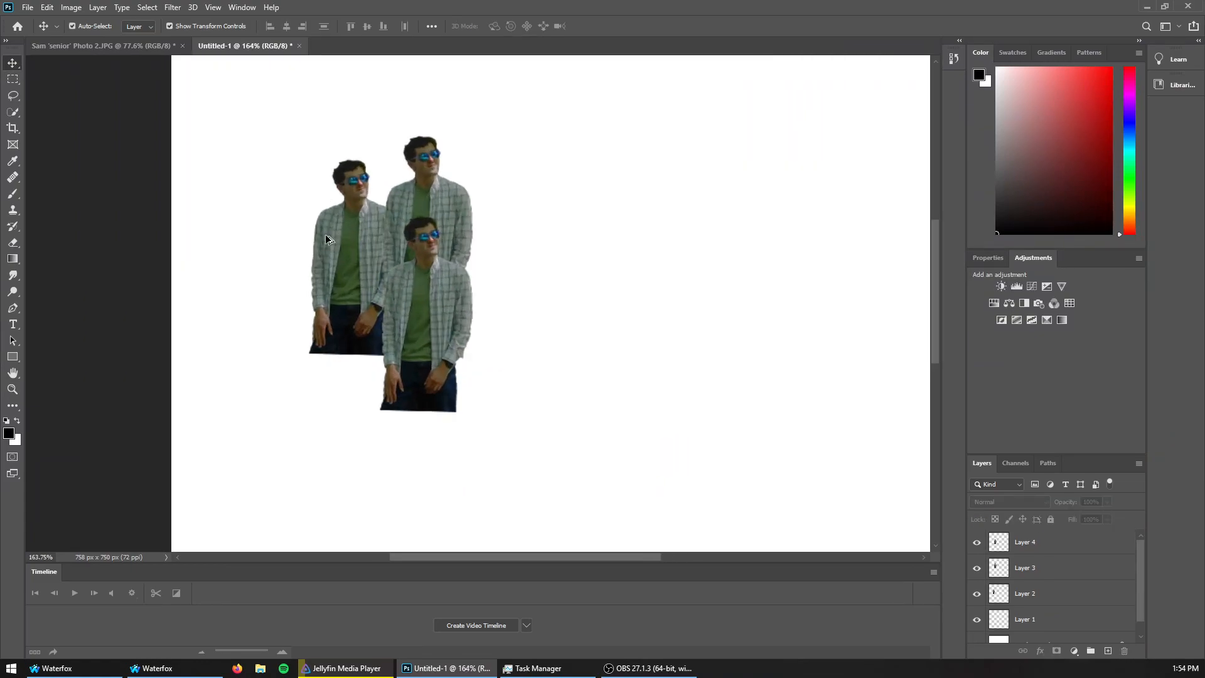
pyautogui.scroll(-3, 425, 274)
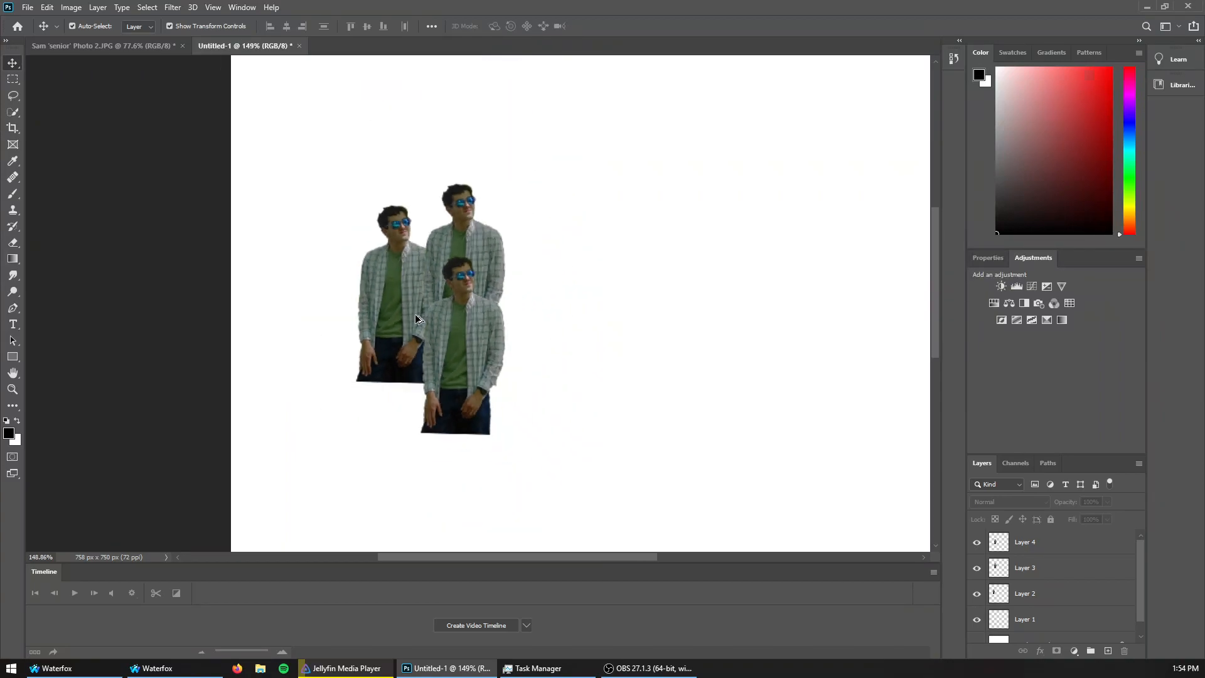